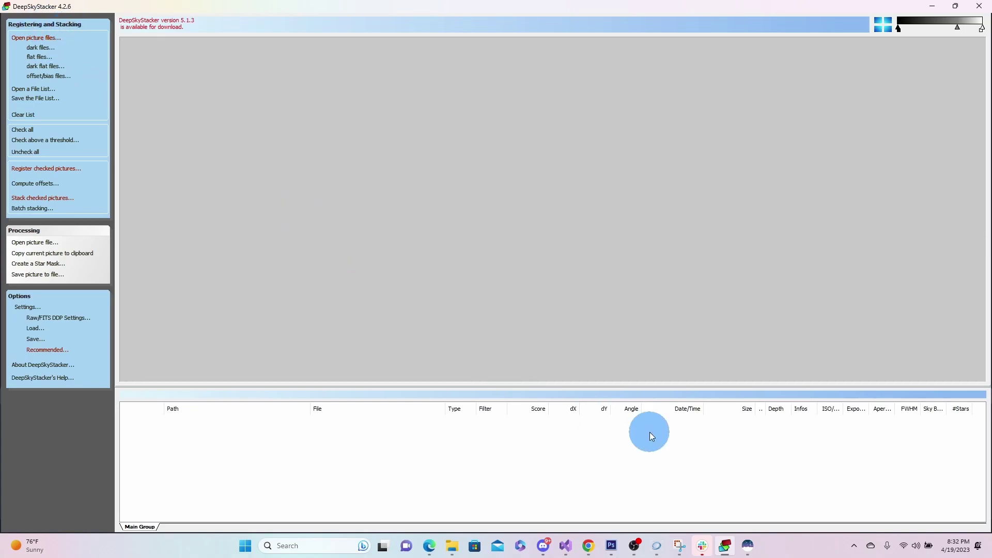
Load every CR2 light frame from the LIGHT folder into DeepSkyStacker's file list.
left_click(748, 546)
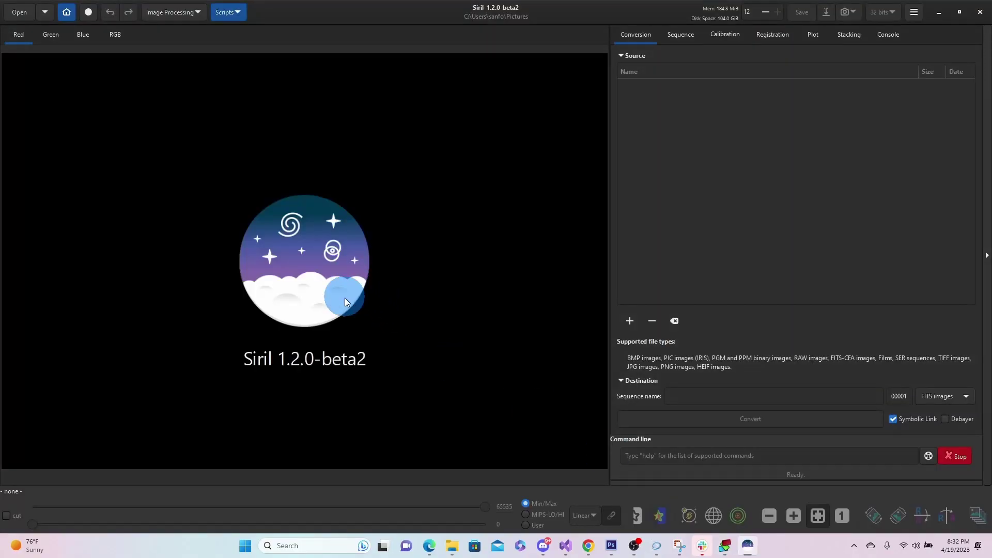
left_click(725, 542)
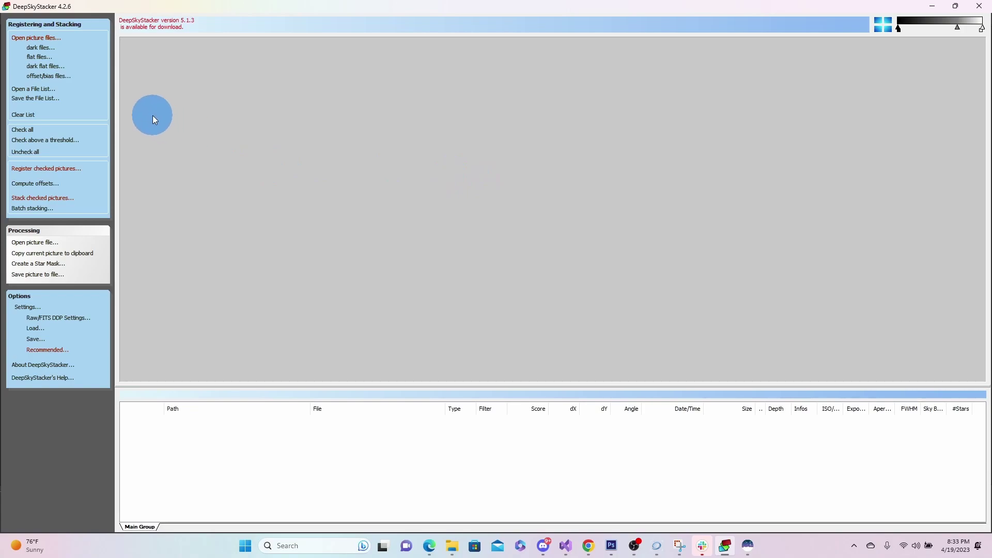
left_click(45, 39)
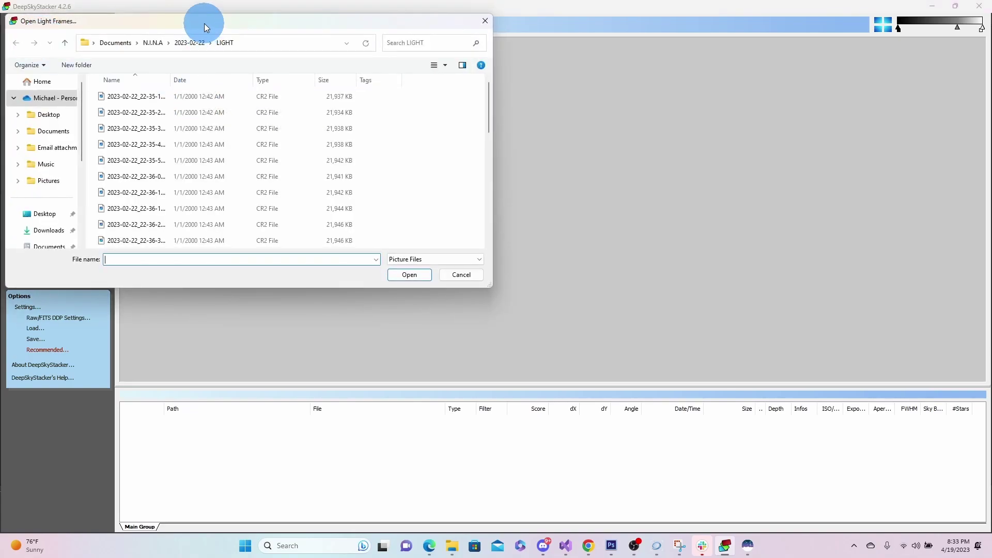
left_click_drag(204, 23, 376, 86)
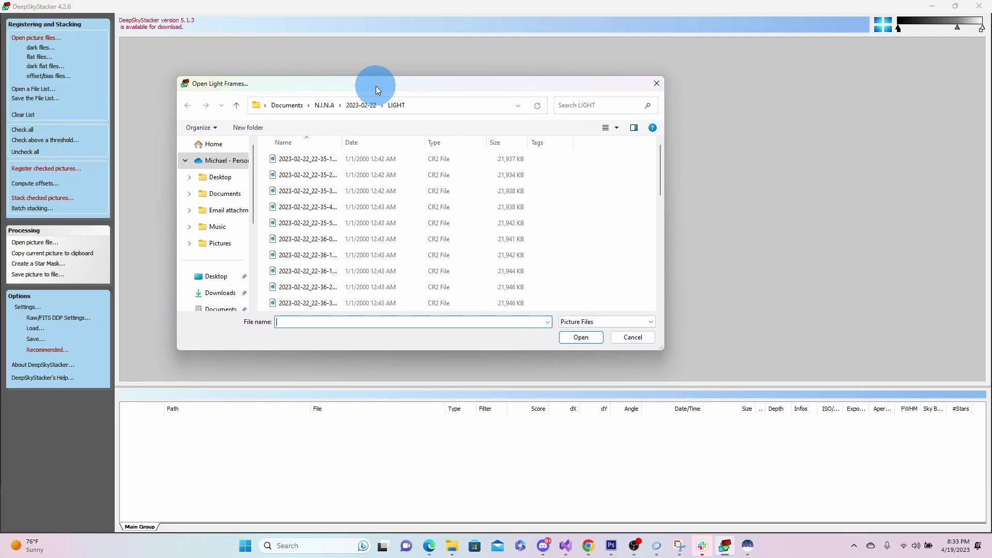
left_click(336, 159)
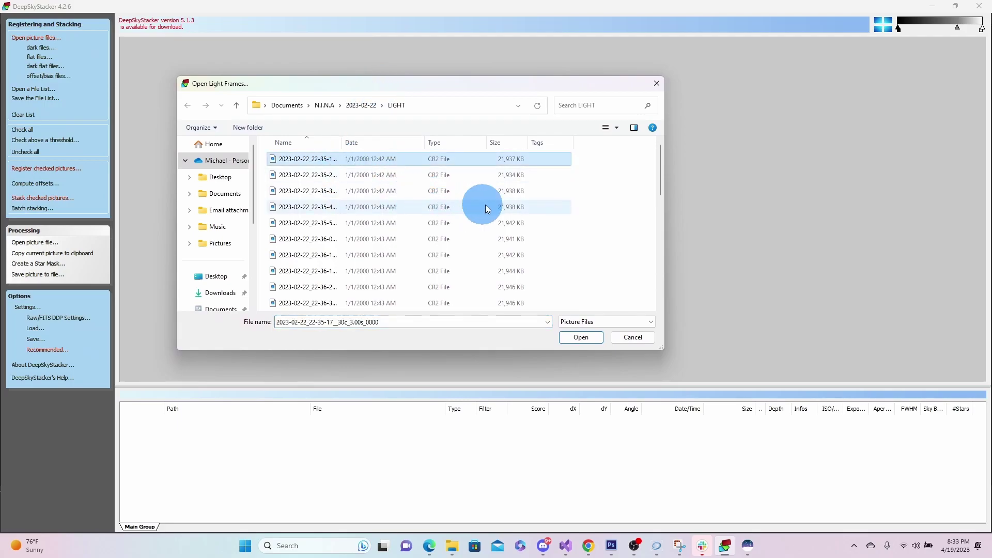
scroll(539, 205, "down", 7)
scroll(538, 203, "down", 1)
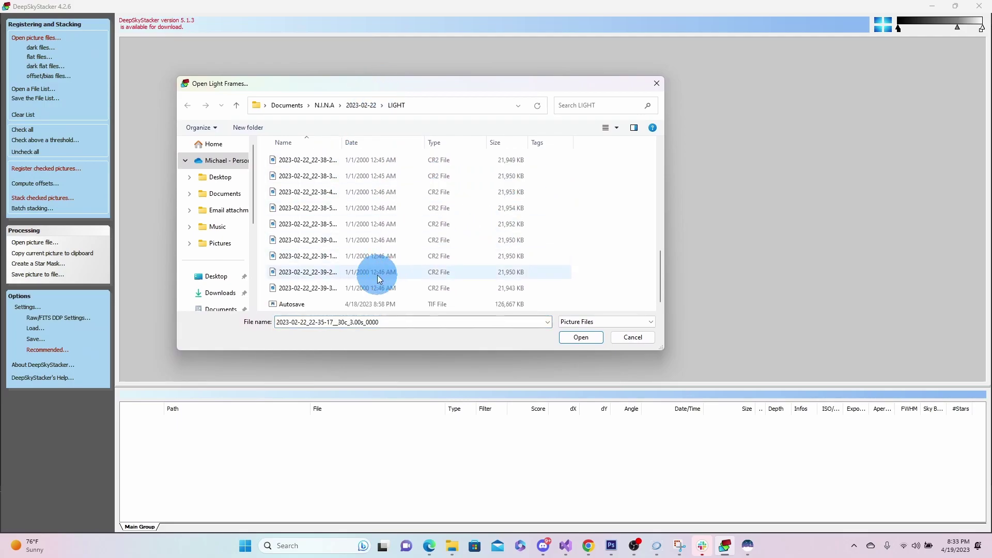
left_click(350, 290, "shift")
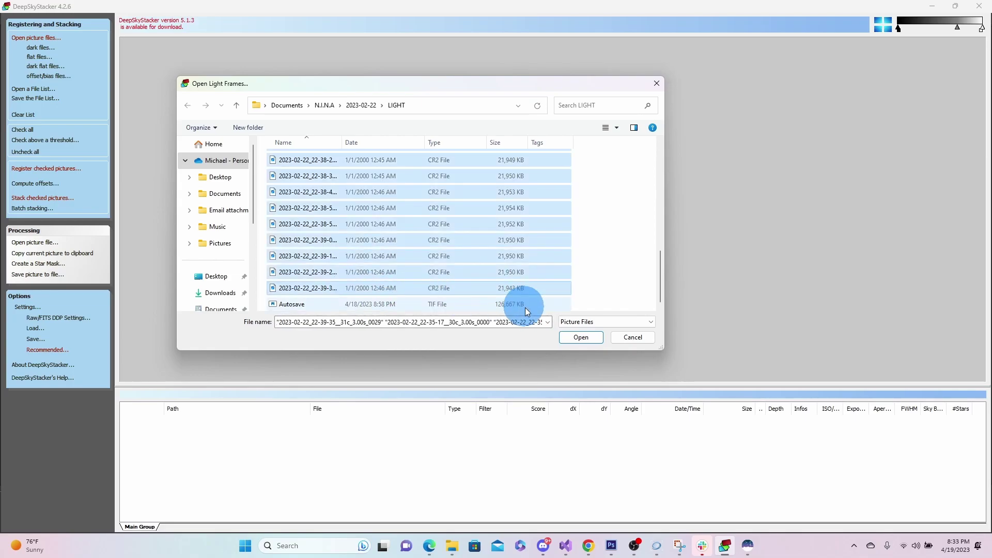
left_click(581, 337)
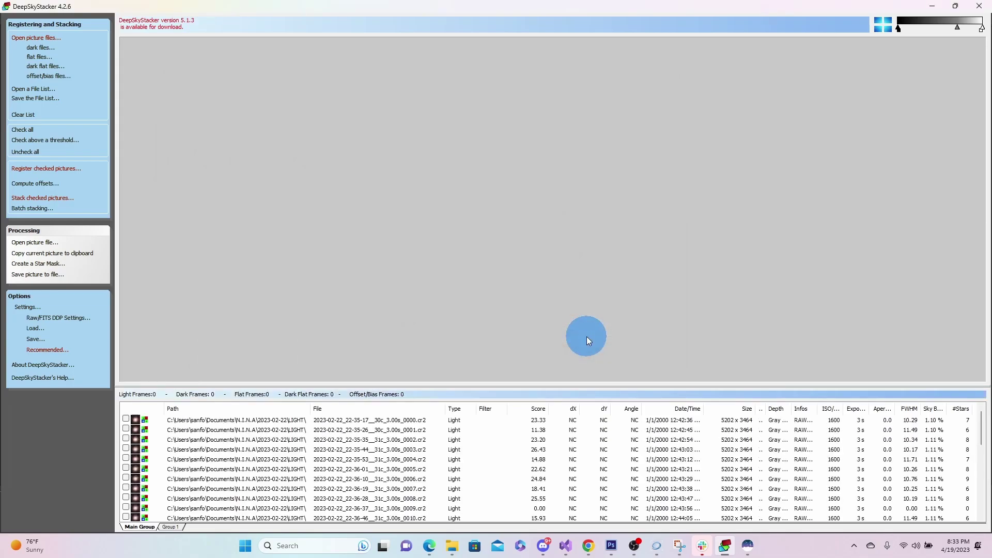
Preview the first light frame _0000.cr2 and check all 30 light frames.
left_click(277, 420)
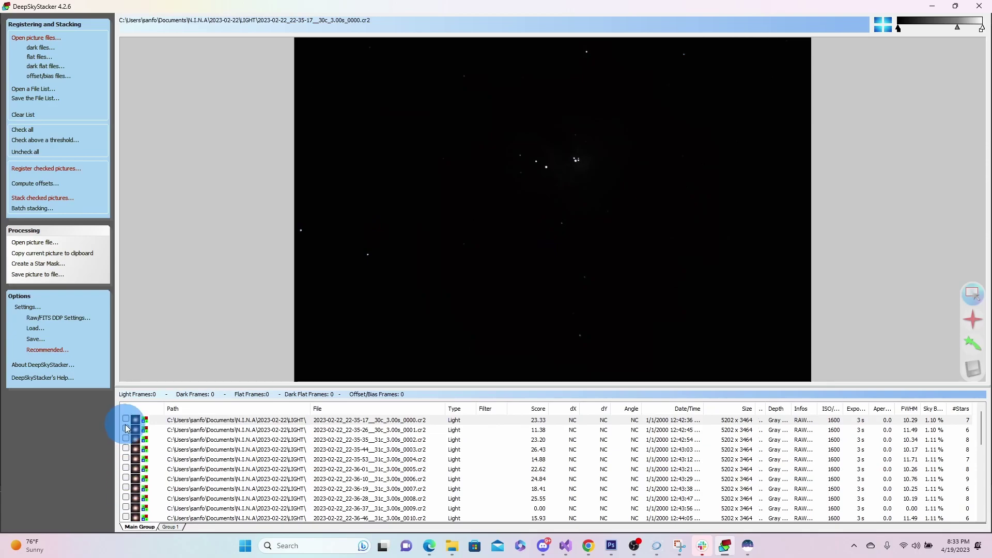
left_click(24, 132)
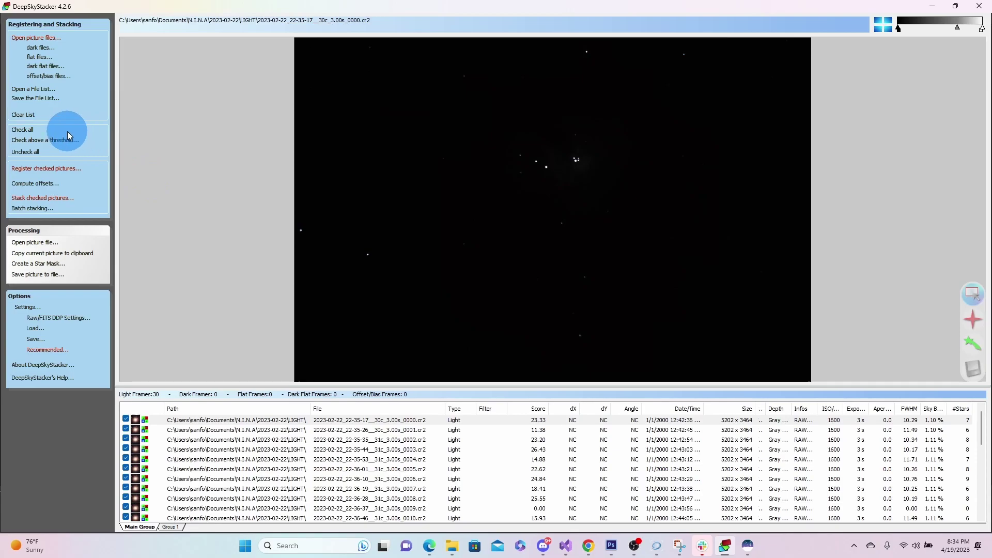
Review the recommended registration settings and confirm, reaching the 30-frame Kappa-Sigma stacking summary.
left_click(64, 171)
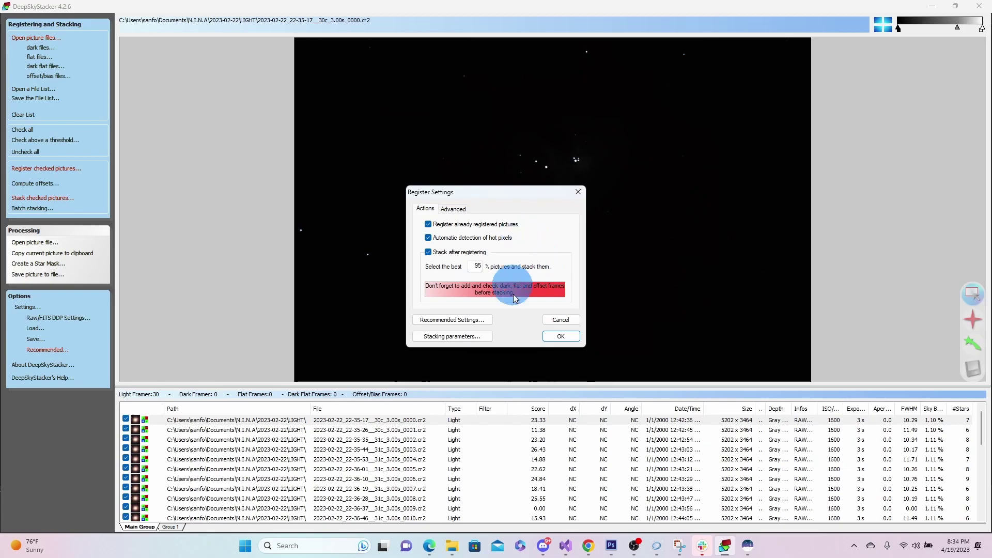
left_click(454, 320)
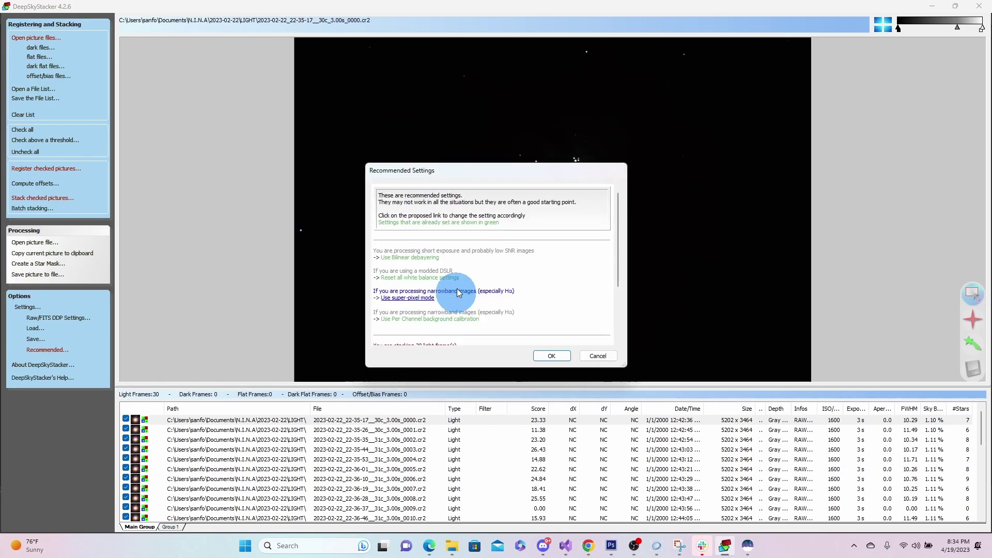
scroll(536, 253, "down", 5)
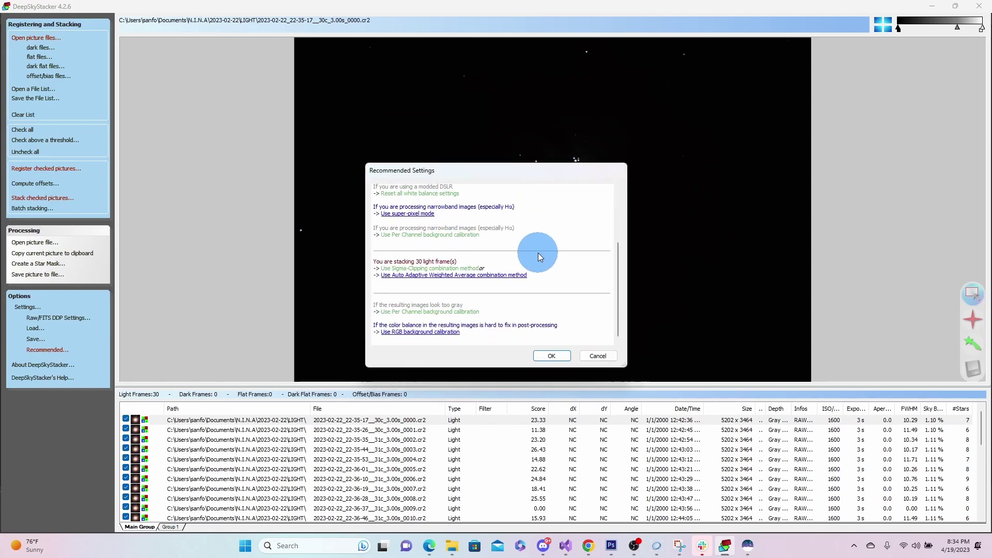
left_click(553, 357)
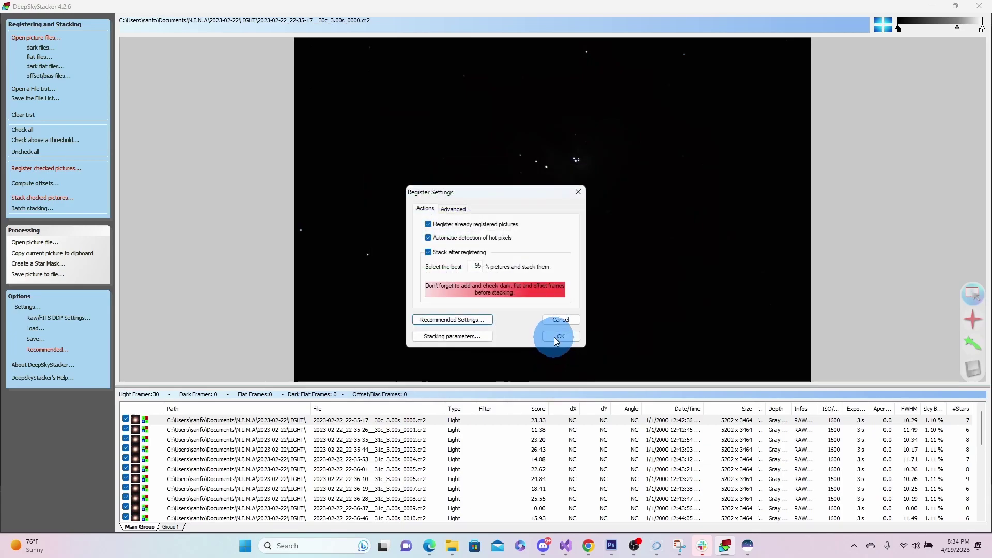
left_click(554, 336)
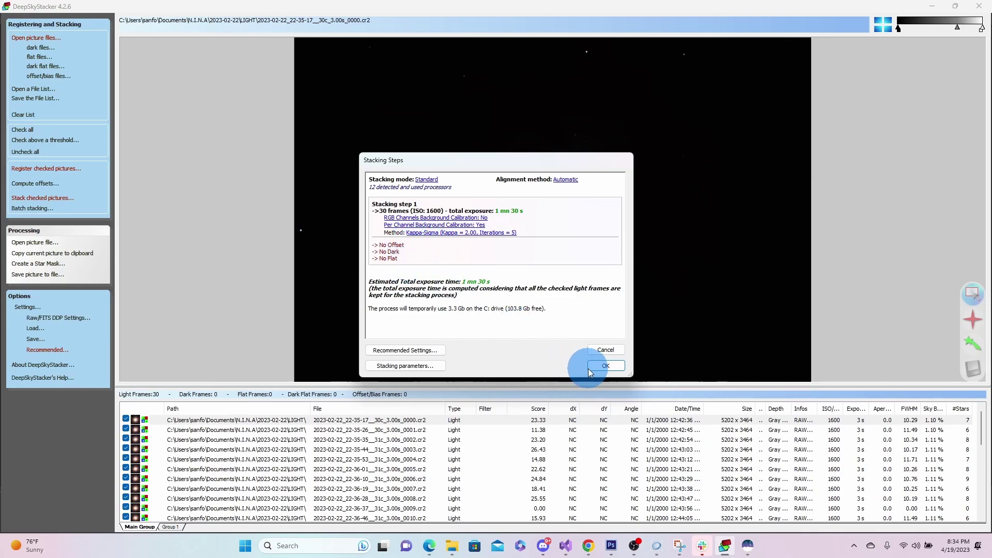
Register and stack the checked frames, producing the Autosave001.tif result.
left_click(607, 366)
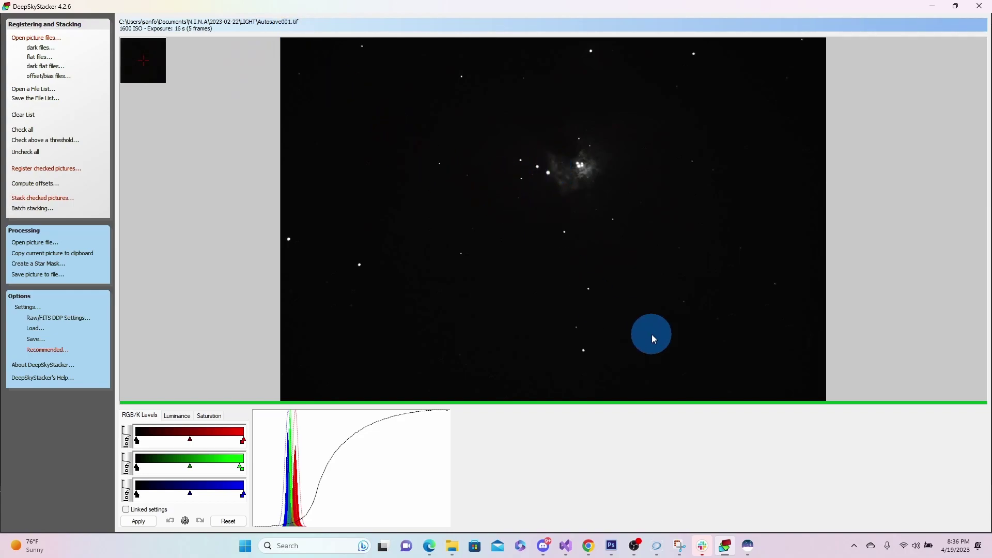
In Siril, open Autosave001.tif from Documents > N.I.N.A > 2023-02-22 > LIGHT.
left_click(753, 549)
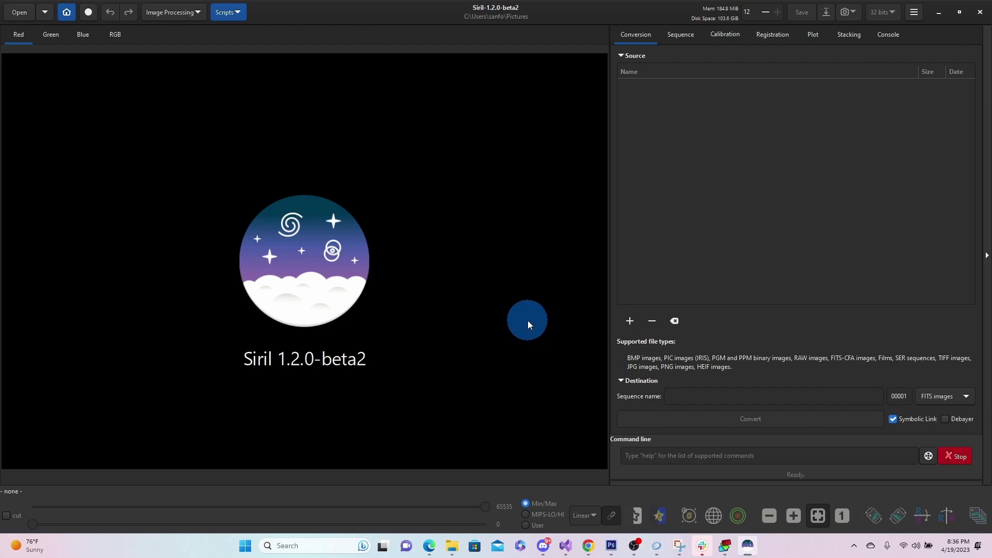
left_click(25, 34)
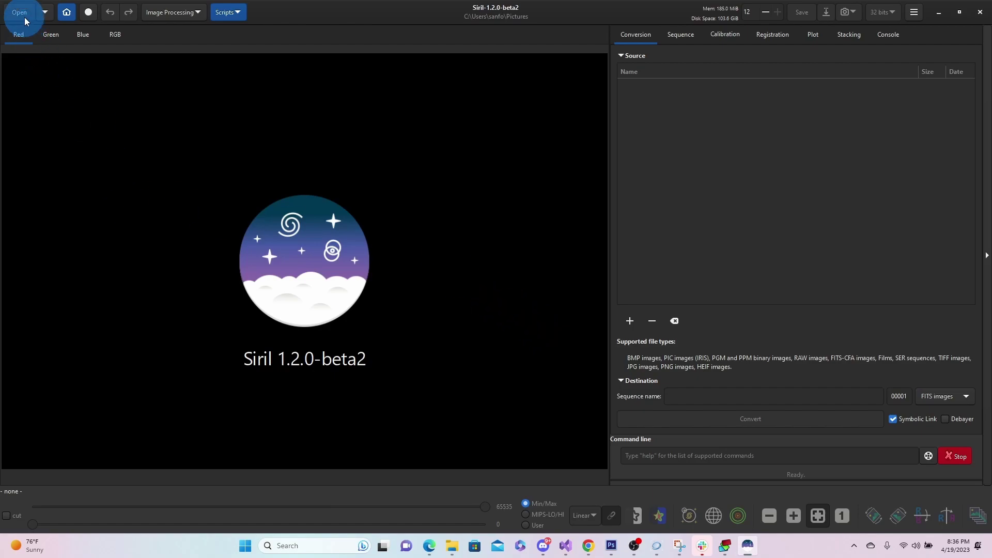
left_click(24, 17)
left_click(318, 114)
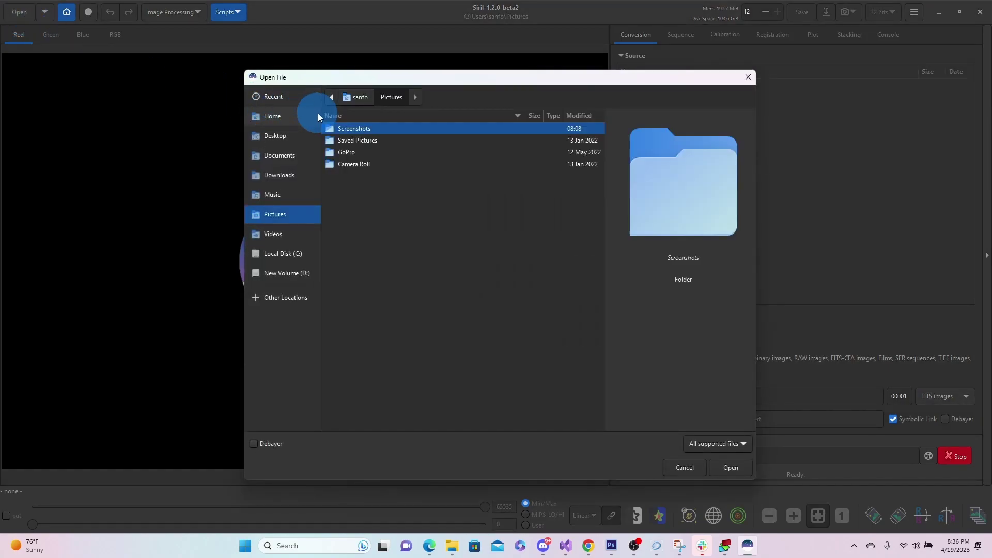
left_click(277, 156)
left_click(390, 126)
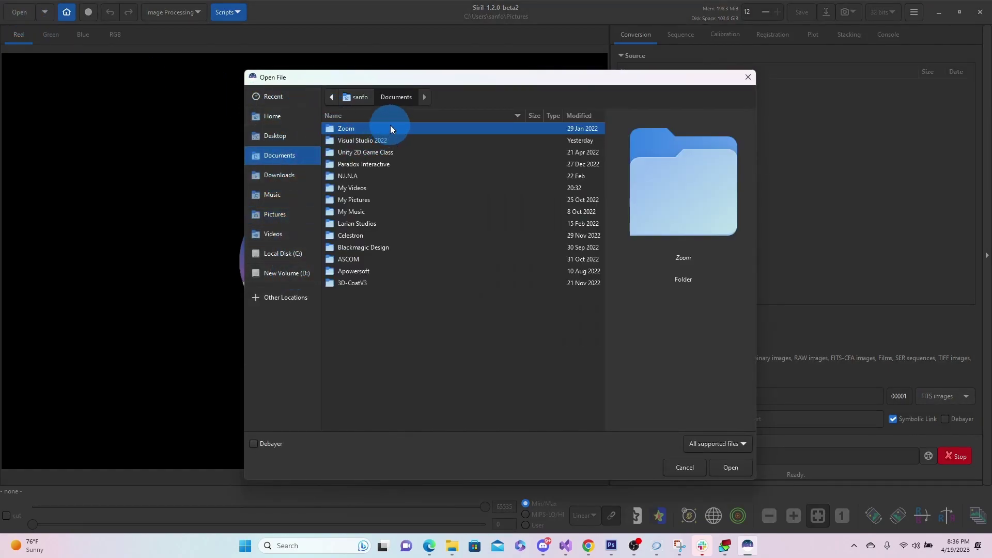
double_click(384, 177)
double_click(371, 153)
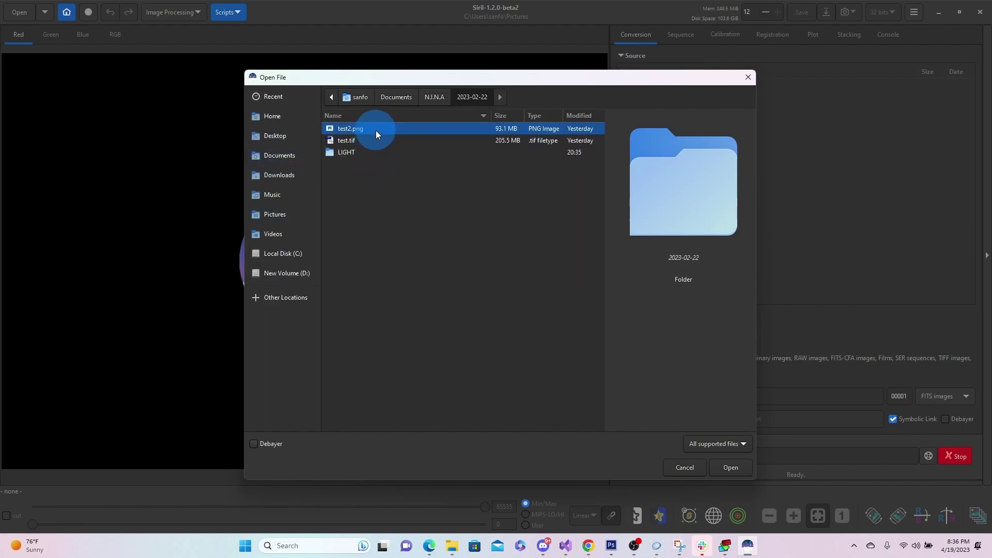
double_click(367, 152)
left_click(393, 129)
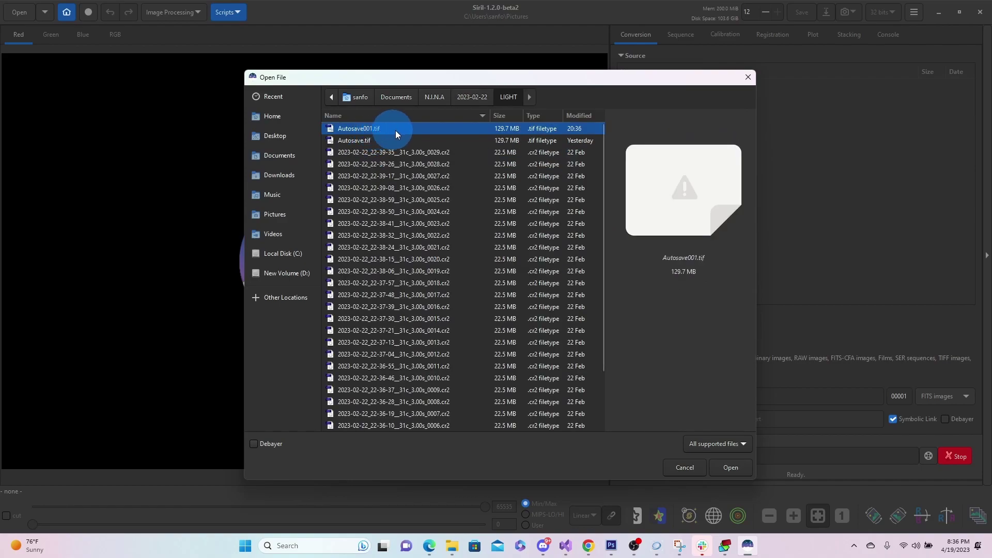
left_click(403, 140)
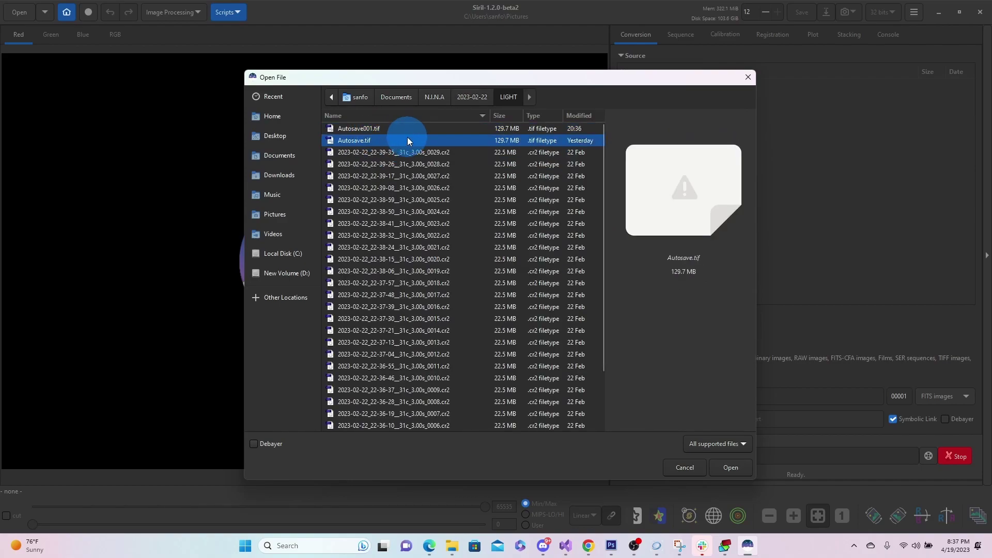
left_click(408, 130)
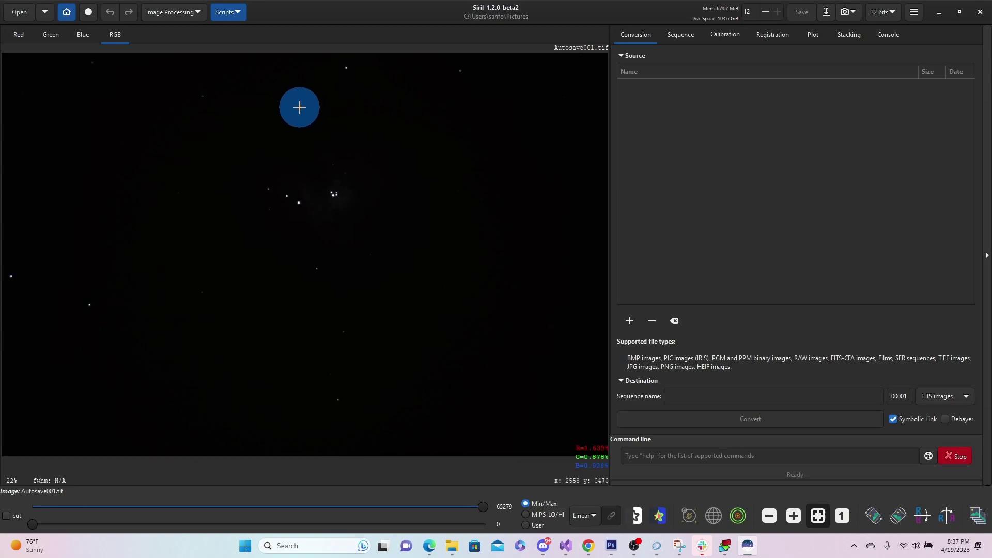
Switch the display mode to AutoStretch and fit the whole nebula image in view.
left_click(591, 519)
left_click(594, 472)
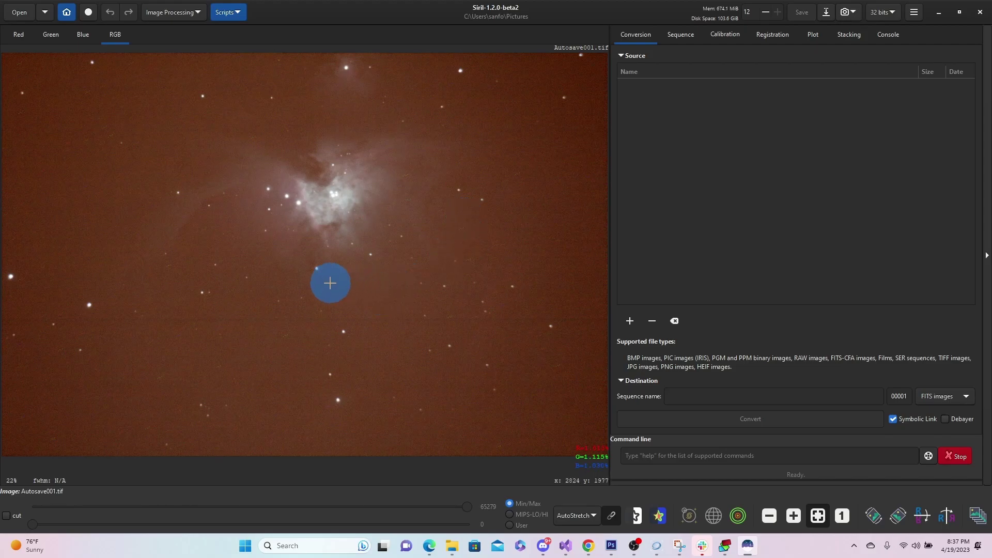
scroll(329, 286, "up", 4)
scroll(329, 285, "down", 3)
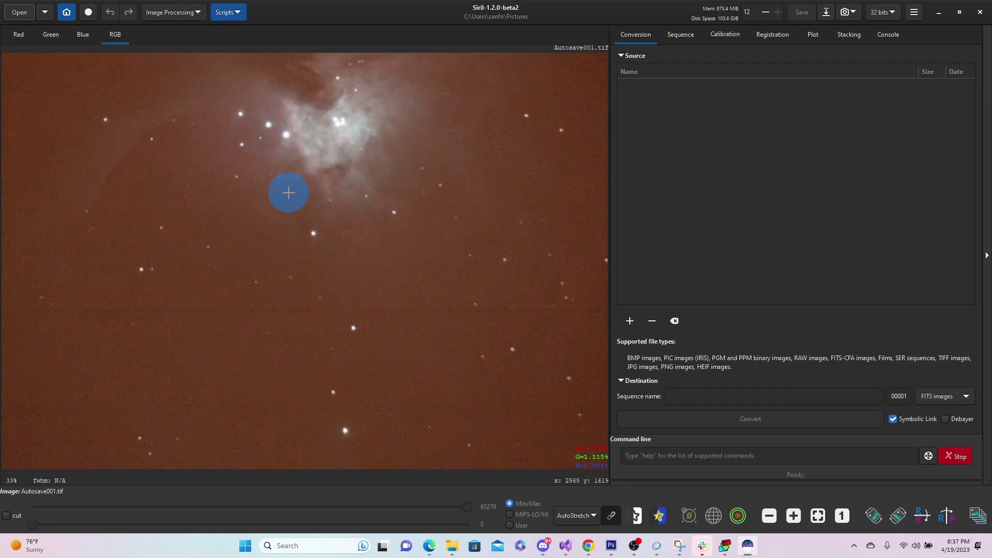
scroll(395, 312, "up", 1)
scroll(395, 314, "up", 1)
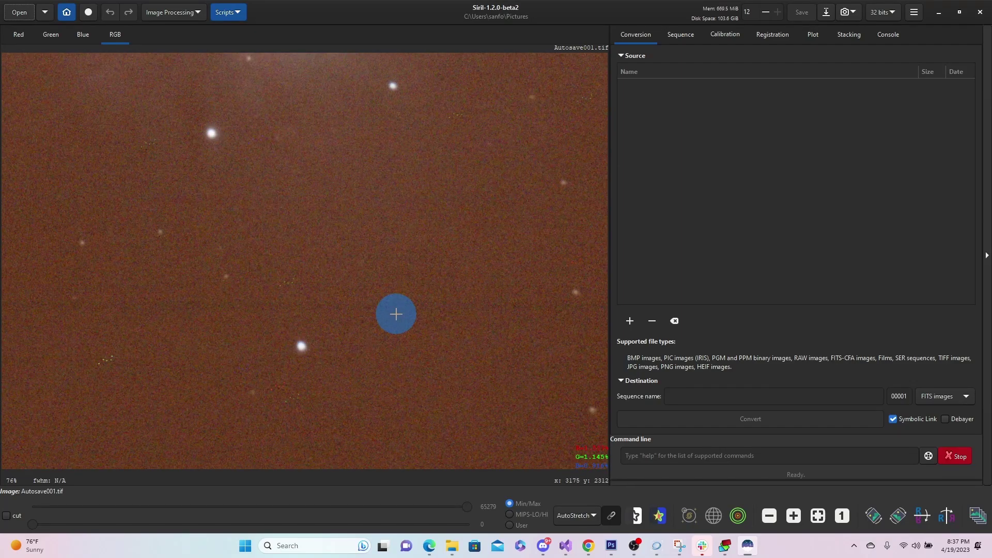
scroll(396, 314, "down", 5)
scroll(396, 314, "up", 2)
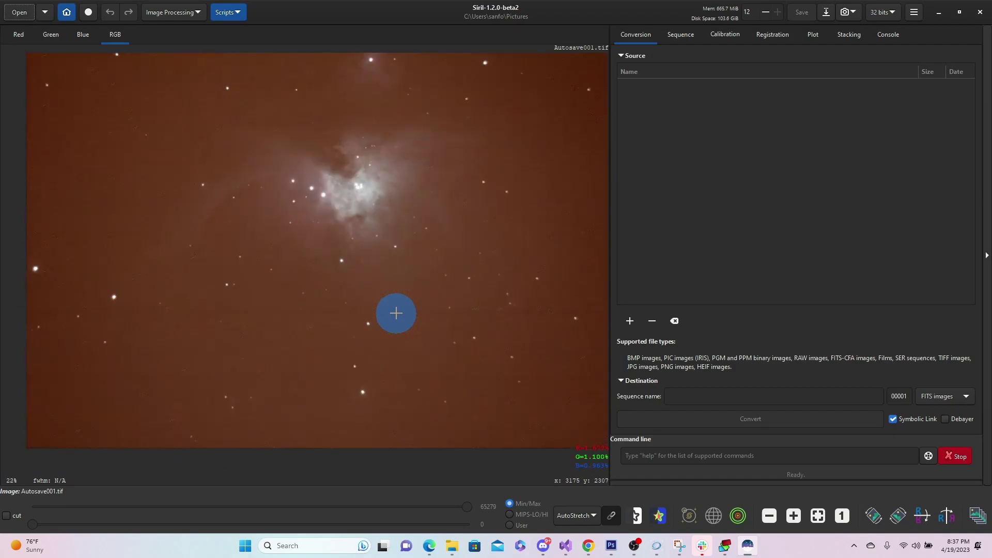
left_click(817, 517)
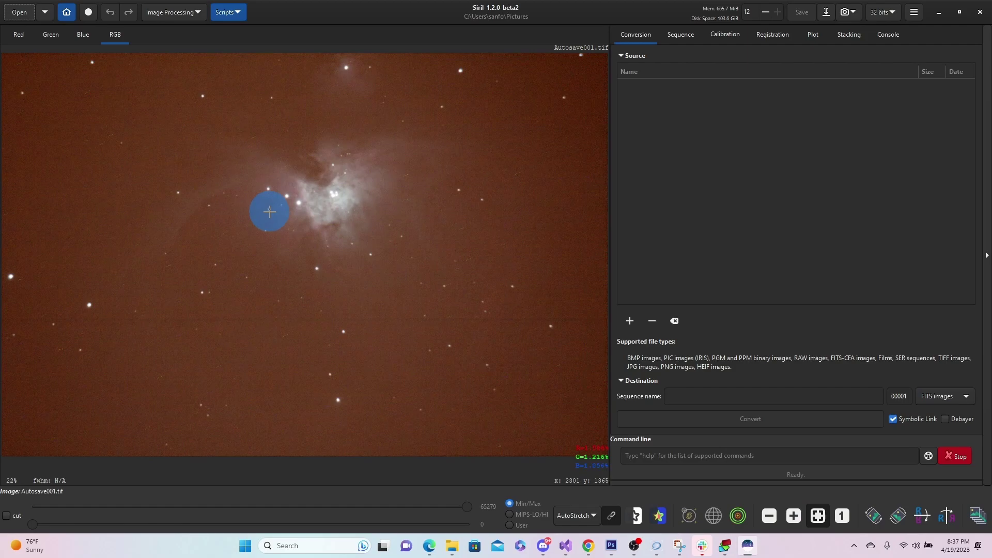
View the red, green and blue channels individually, ending on the full-colour RGB view.
left_click(18, 36)
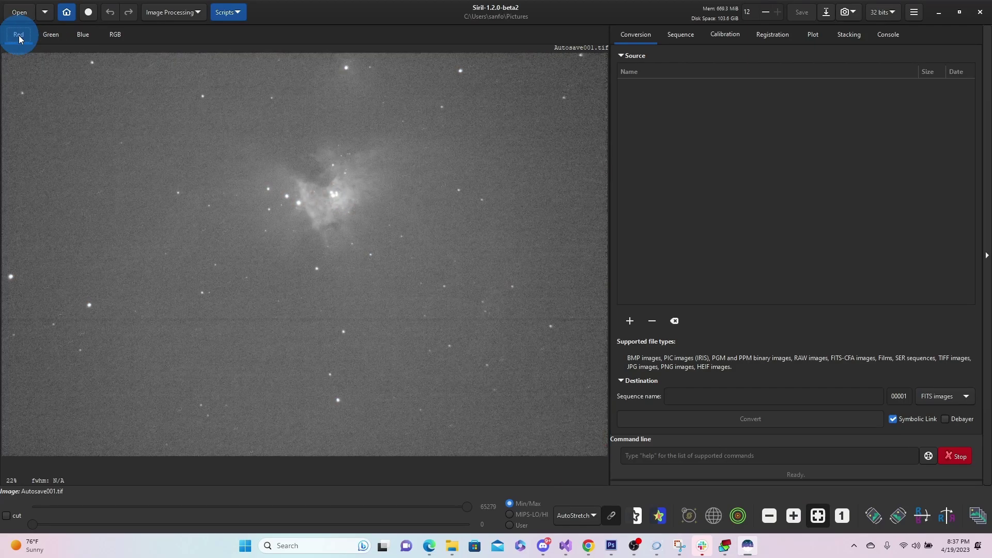
left_click(45, 33)
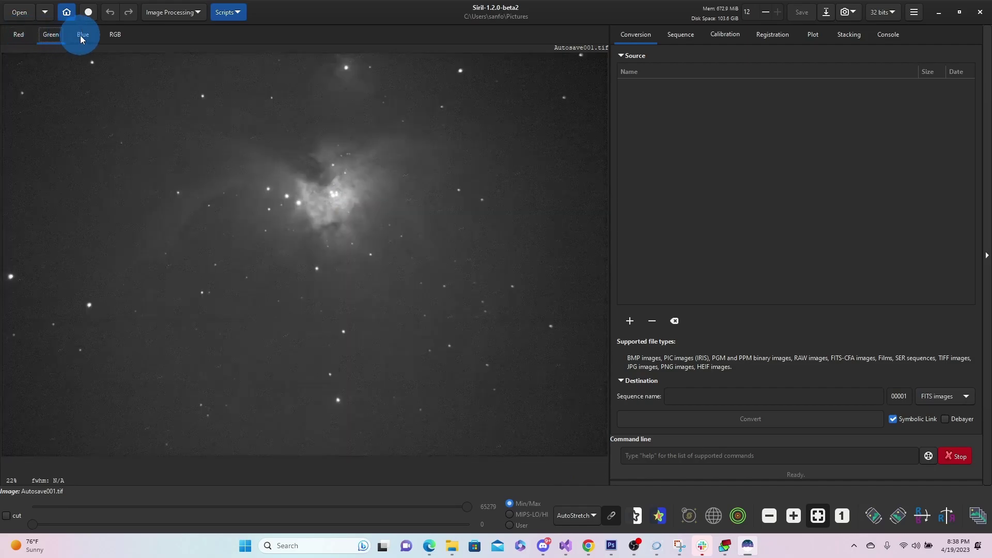
left_click(82, 37)
left_click(113, 36)
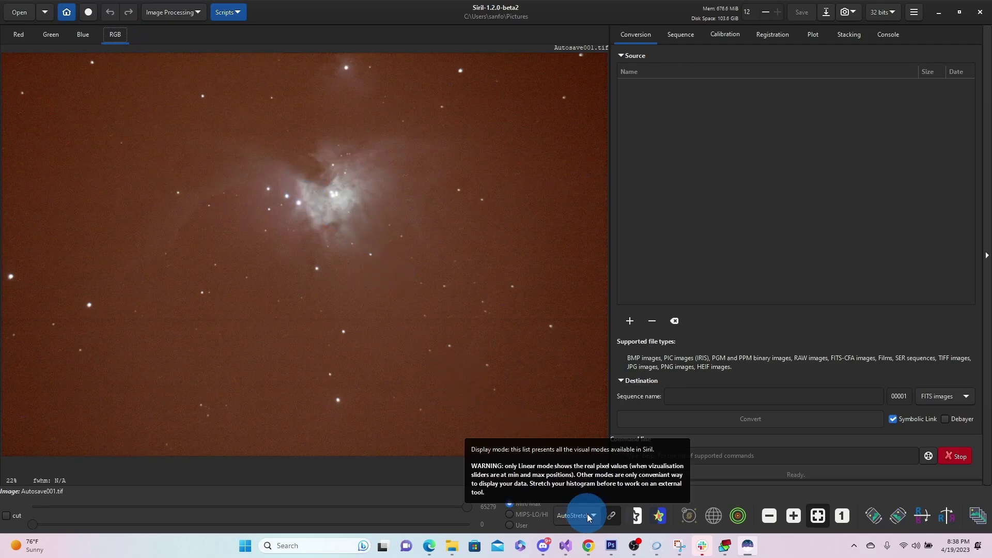
Run Photometric Color Calibration using M42's looked-up catalogue coordinates, then close the dialog.
left_click(192, 19)
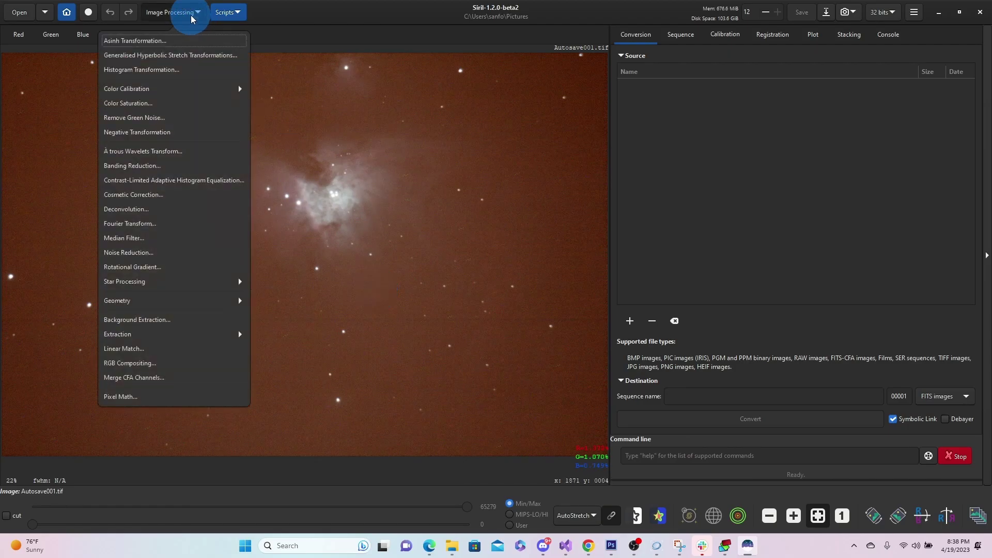
left_click(184, 89)
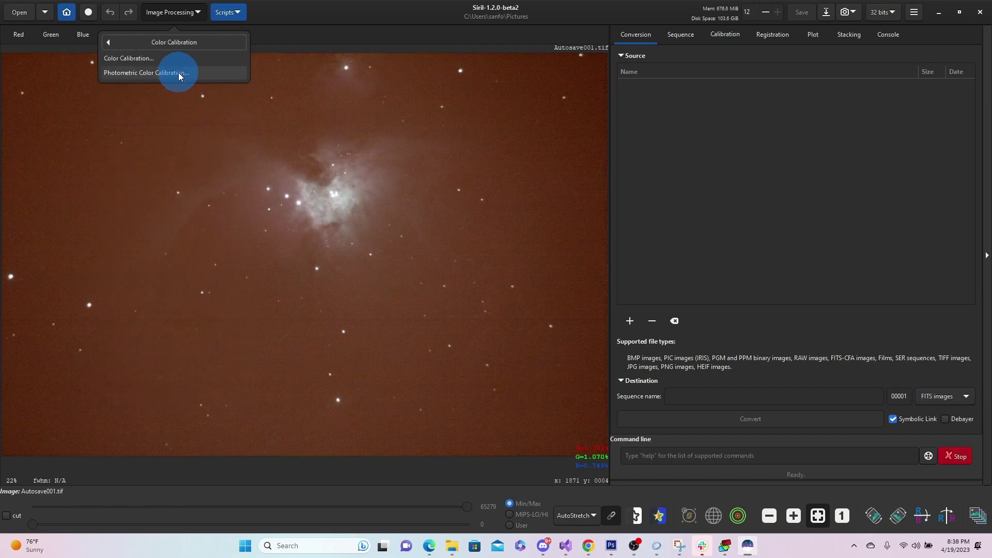
left_click(217, 73)
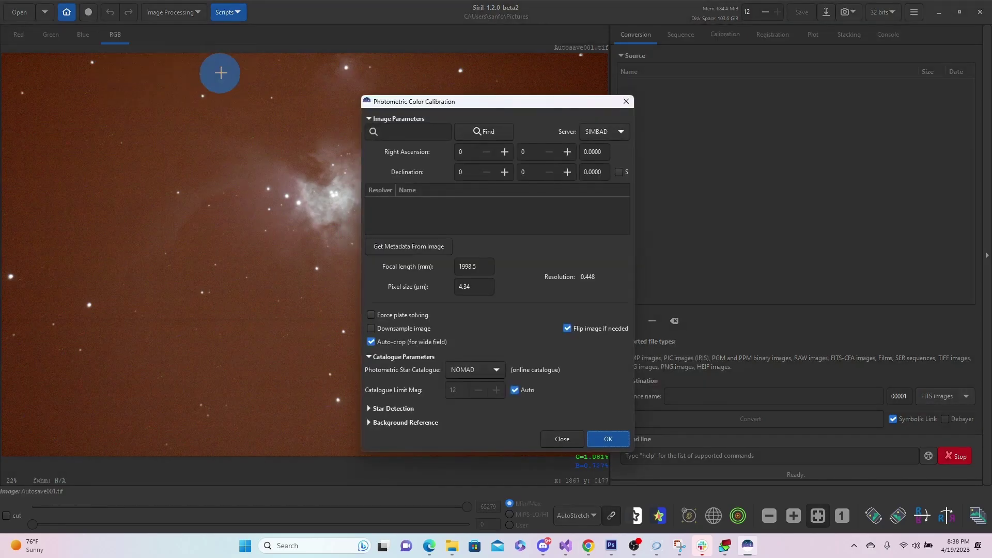
left_click(430, 132)
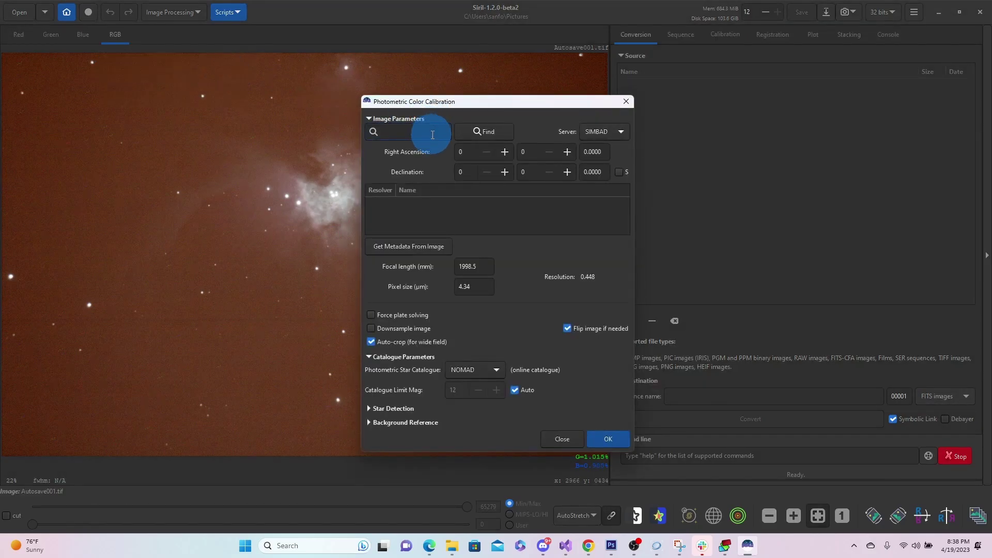
type("m42")
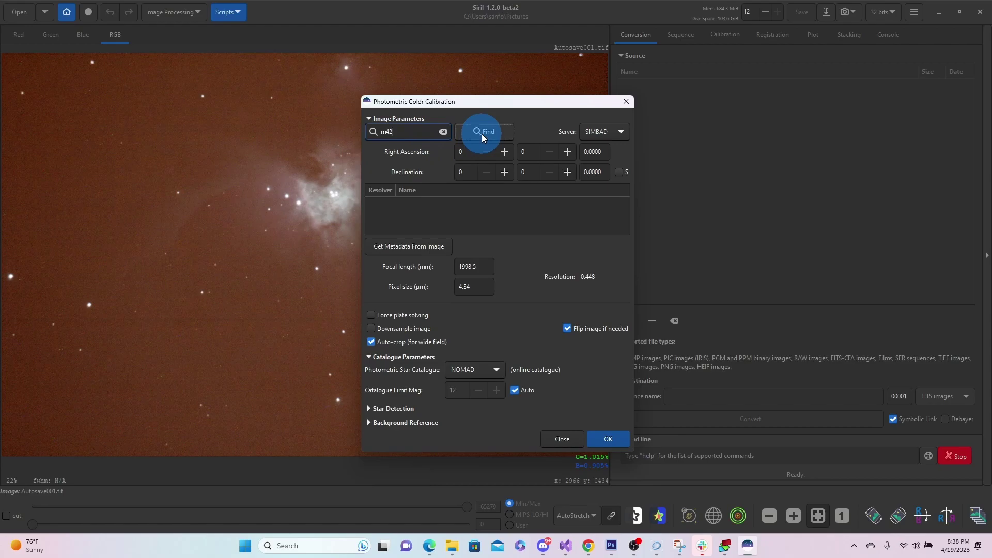
left_click(482, 135)
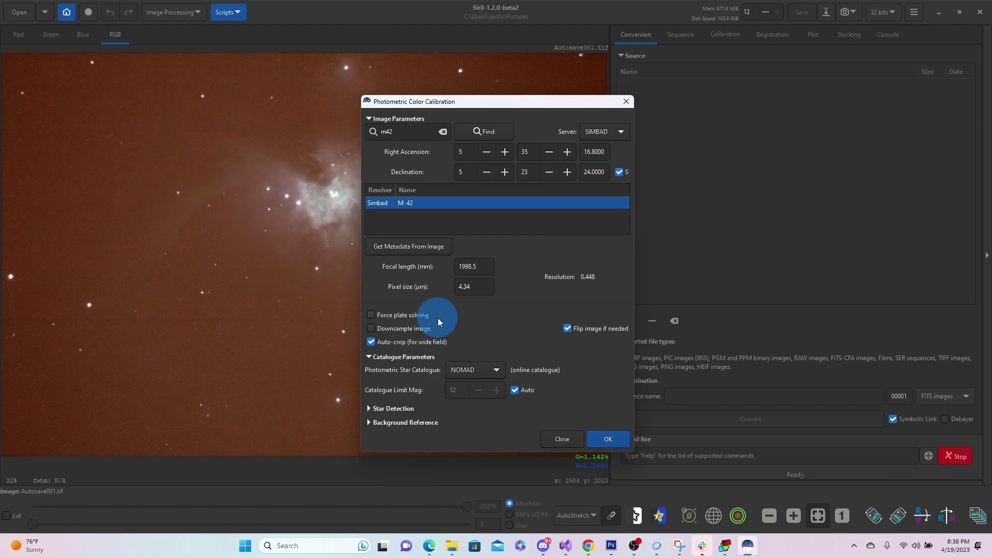
left_click(609, 439)
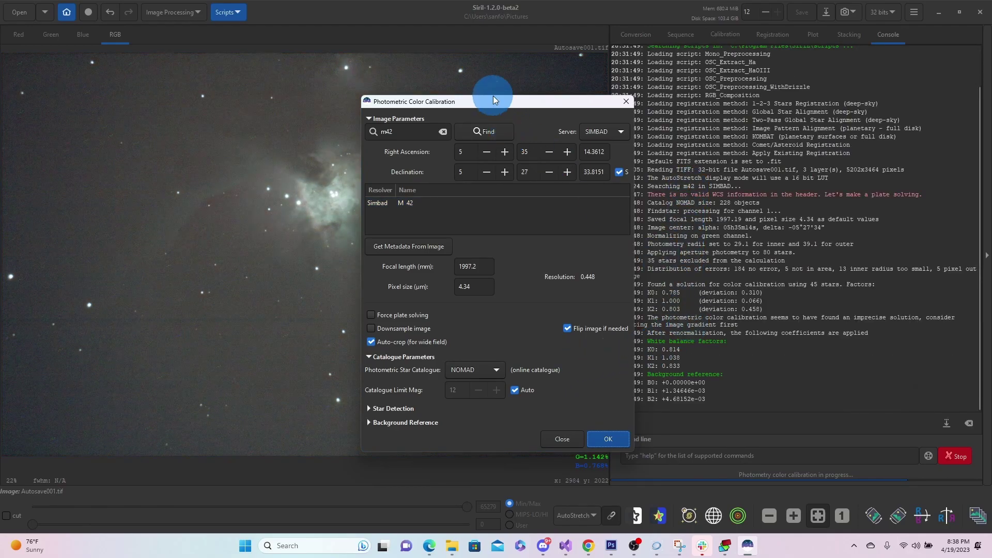
mouse_move(493, 101)
left_mouse_down()
mouse_move(539, 98)
mouse_move(482, 92)
left_mouse_up()
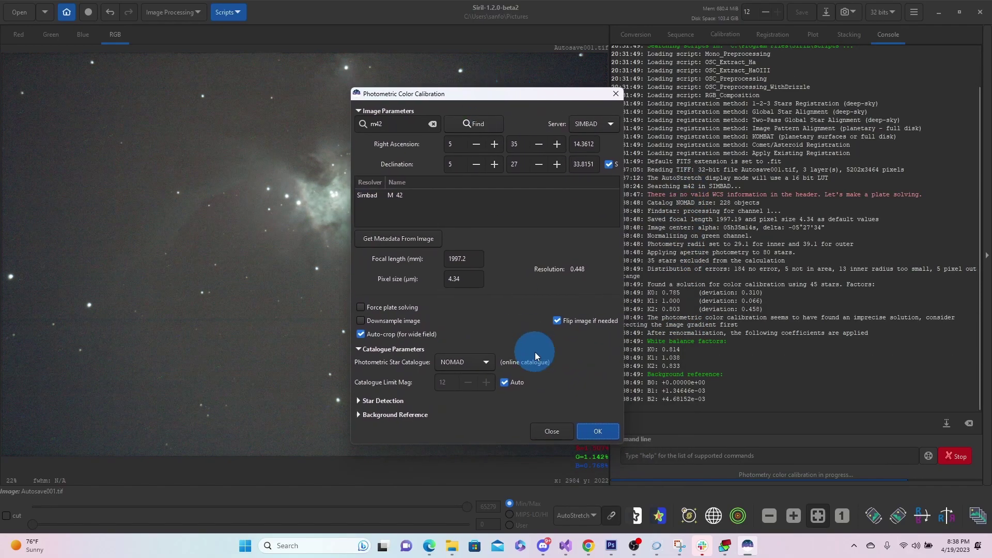
left_click(556, 432)
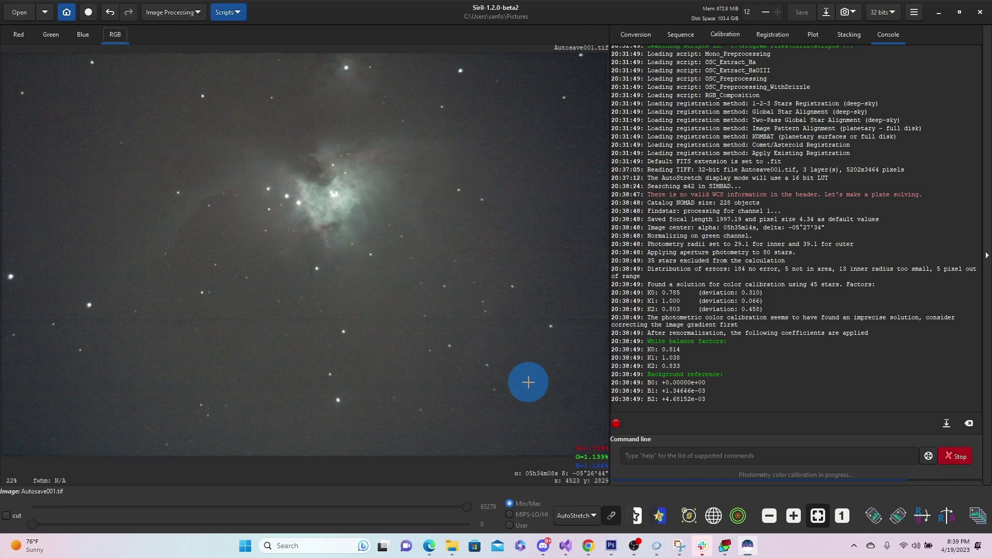
Toggle the display mode between Linear and AutoStretch, finishing on Linear.
left_click(587, 518)
left_click(576, 411)
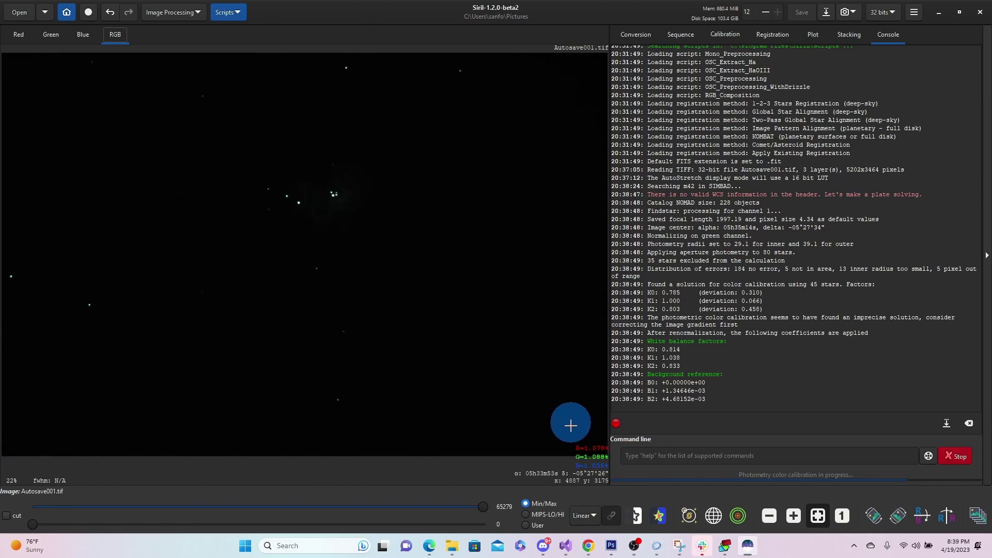
left_click(593, 521)
left_click(594, 471)
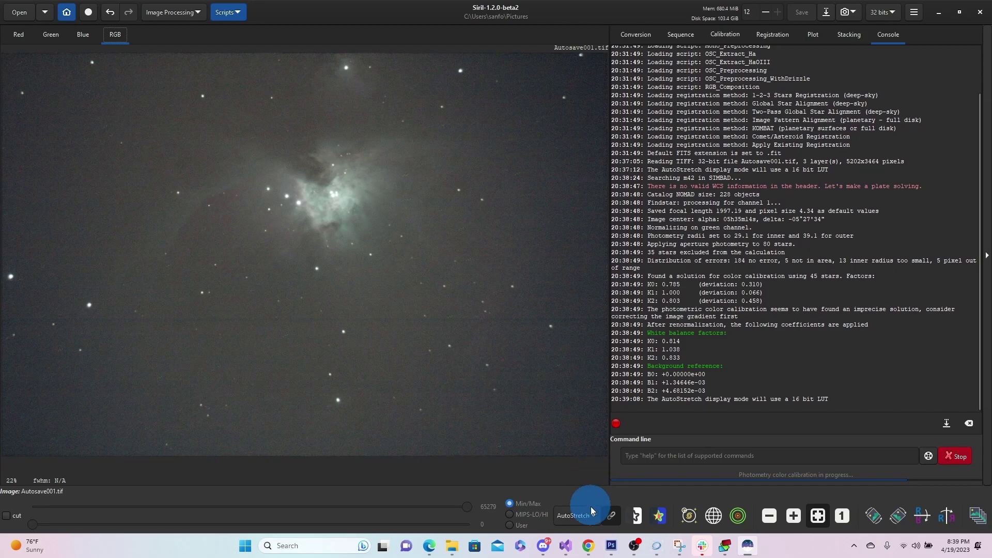
left_click(590, 518)
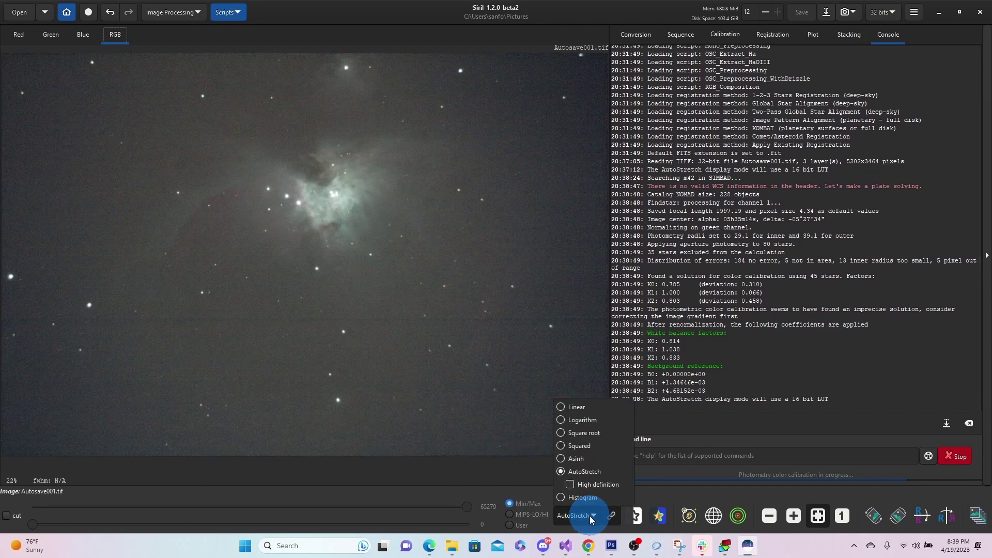
left_click(581, 408)
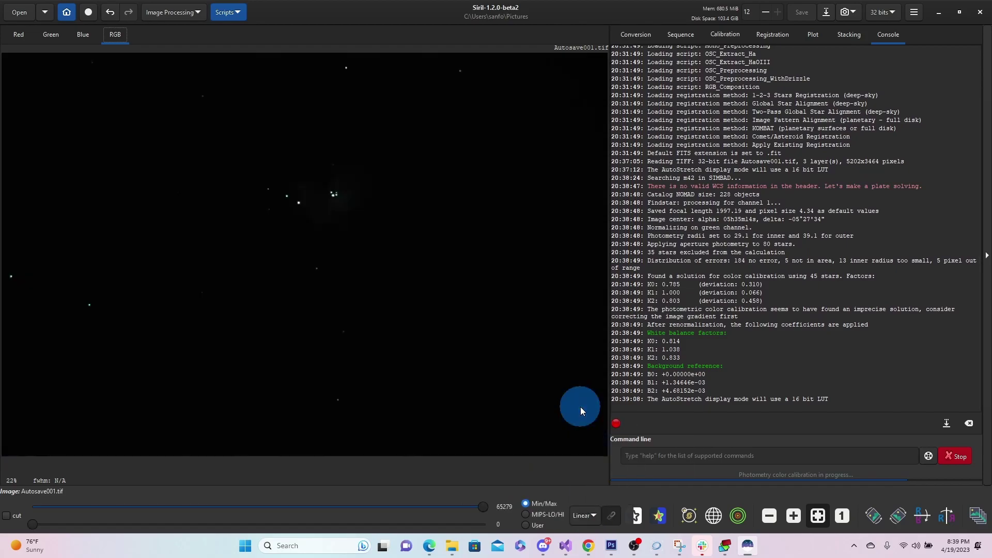
Apply an autostretch histogram transformation, then raise the shadows slider to darken the sky.
left_click(197, 16)
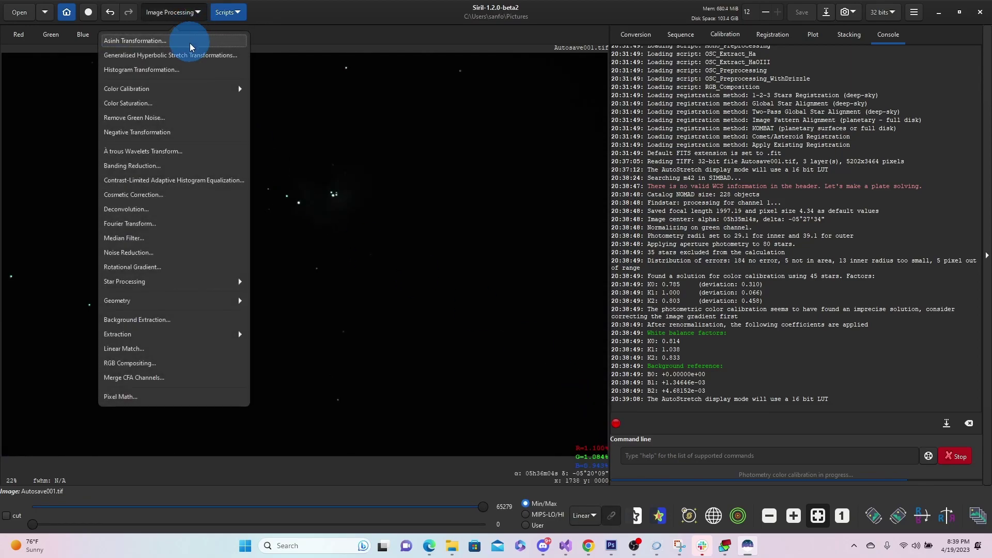
left_click(182, 71)
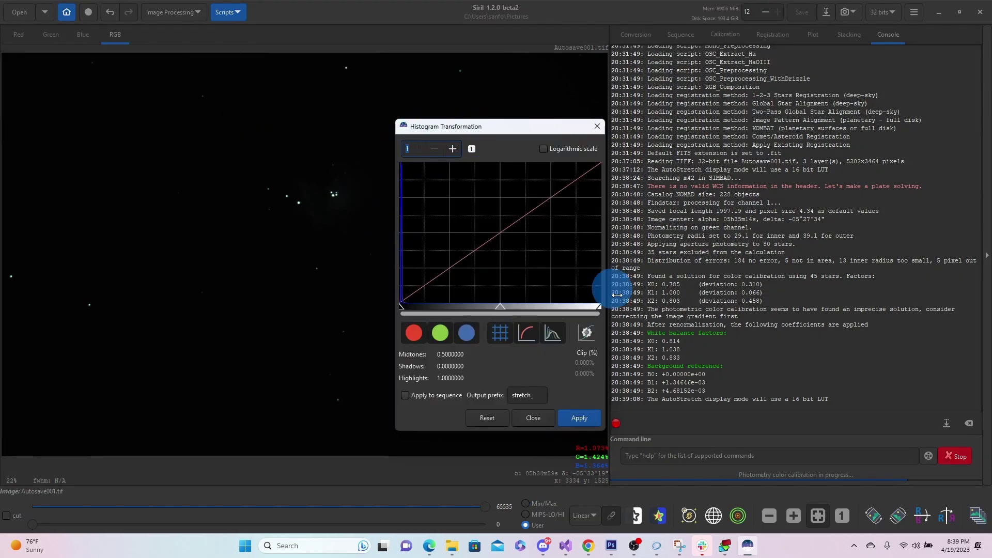
left_click(592, 337)
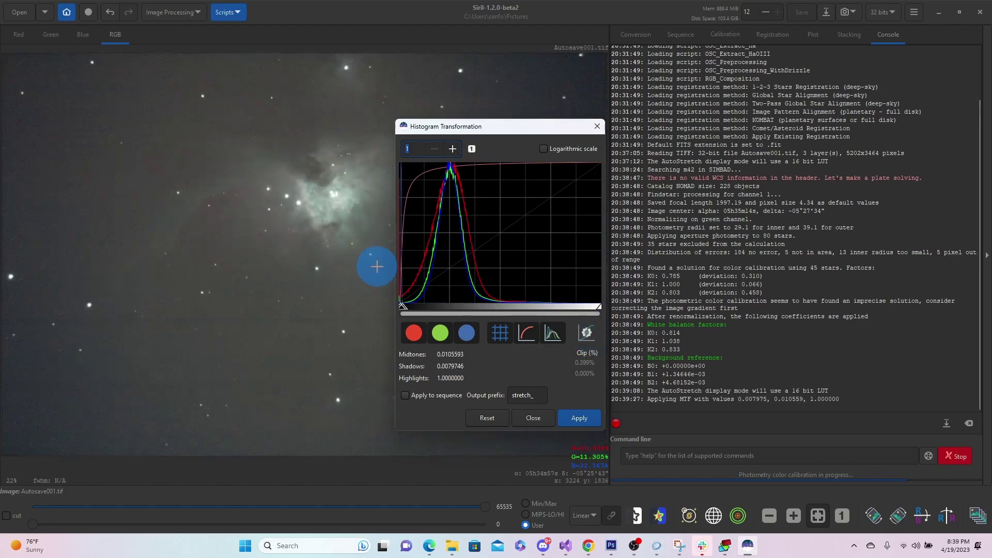
left_click_drag(476, 127, 565, 127)
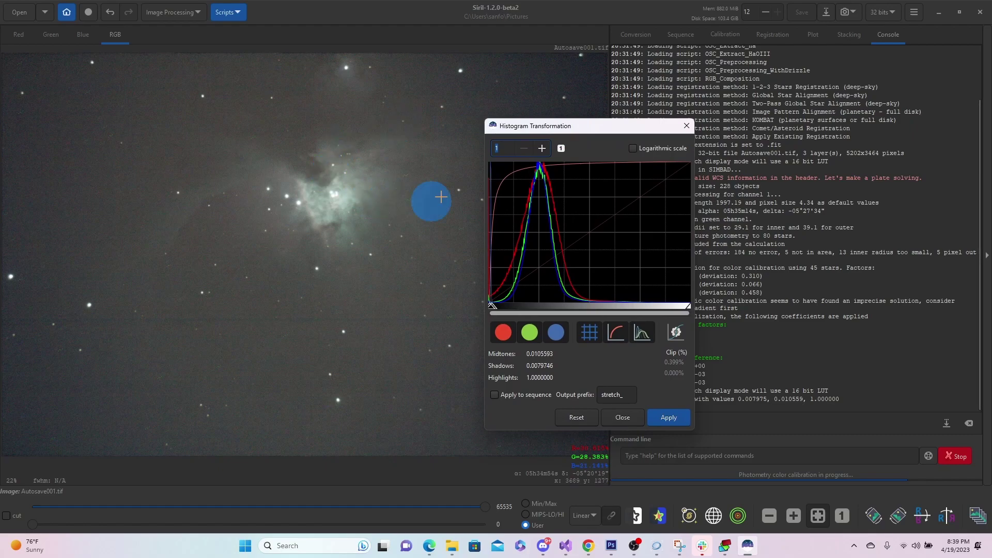
left_click(683, 421)
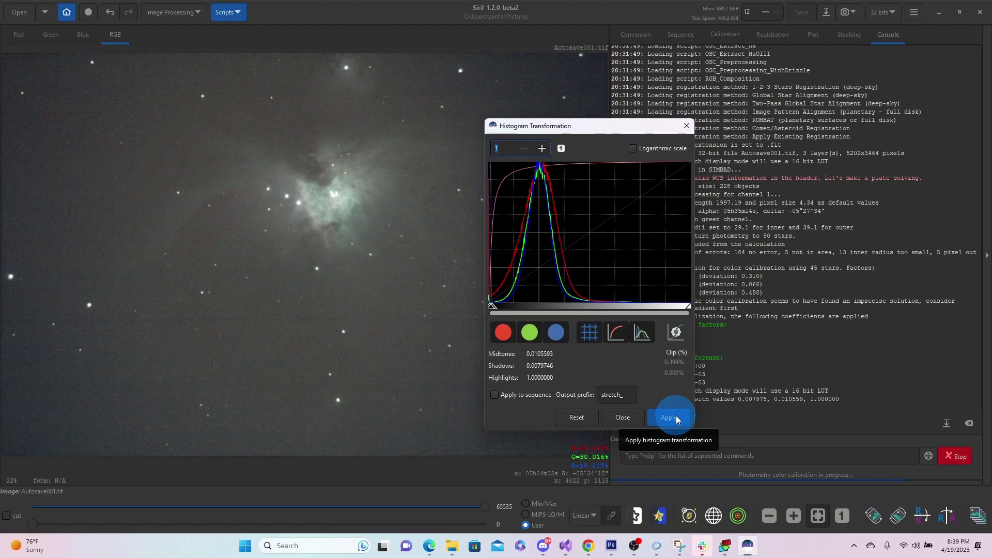
left_click(677, 419)
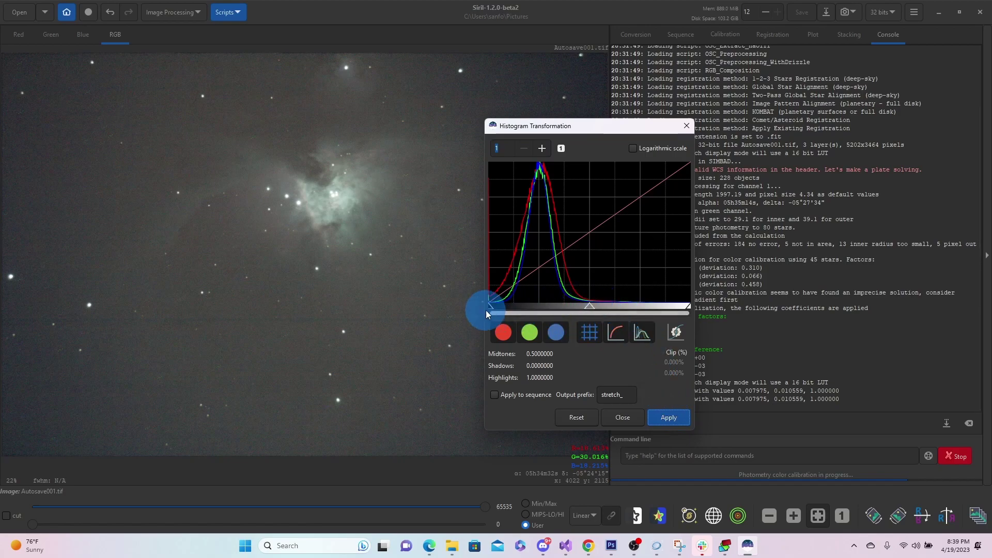
left_click_drag(490, 308, 469, 308)
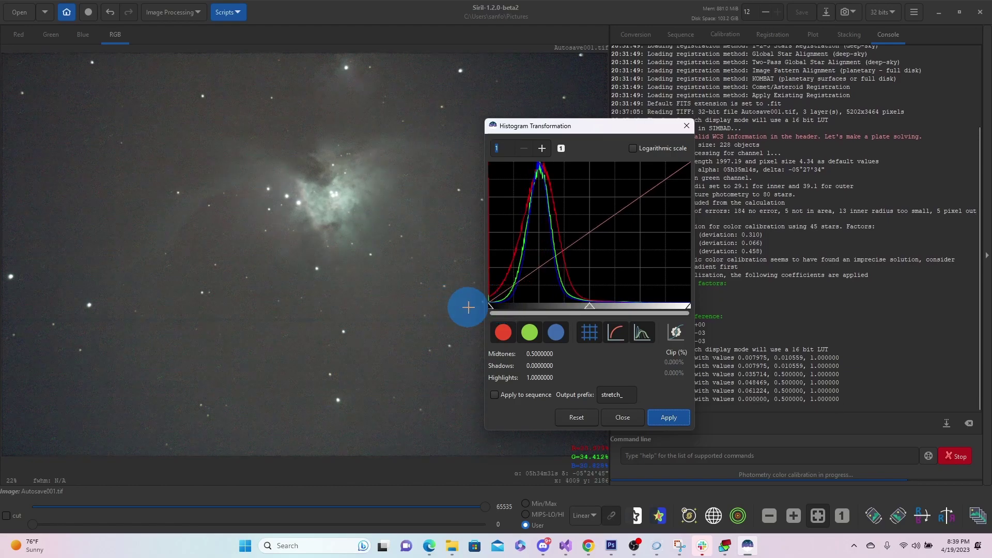
left_click(624, 419)
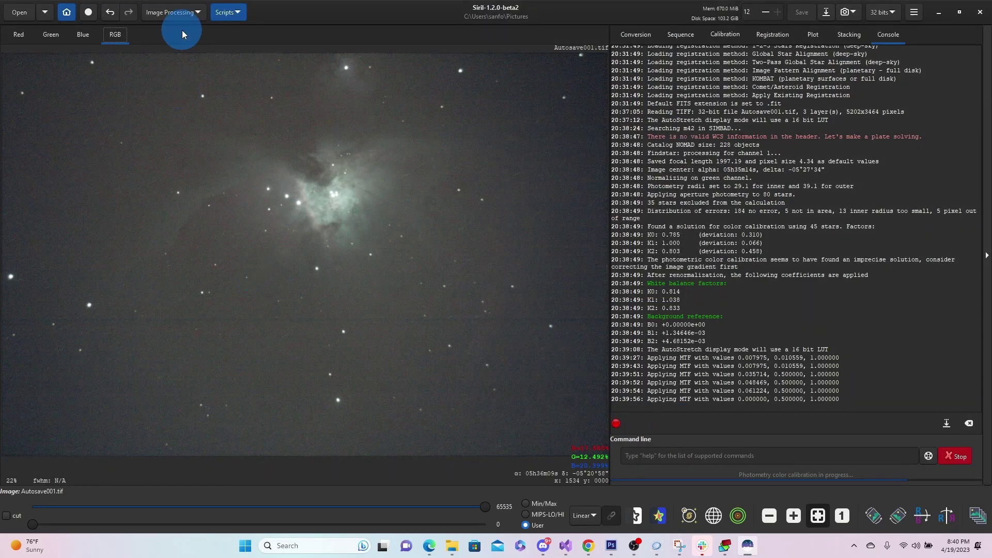
Apply Remove Green Noise (SCNR, average neutral, amount 1.00) to the nebula image.
left_click(177, 11)
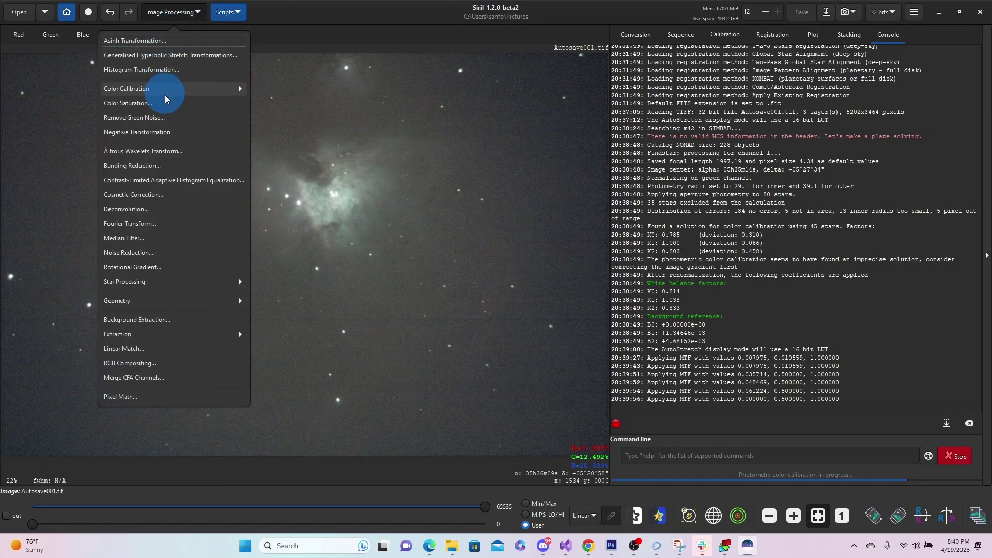
left_click(166, 117)
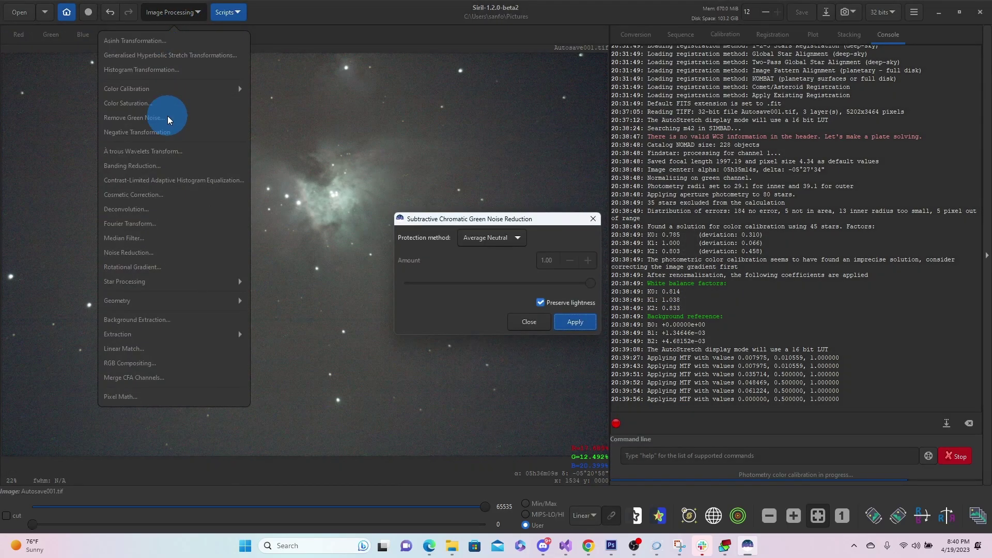
left_click(589, 321)
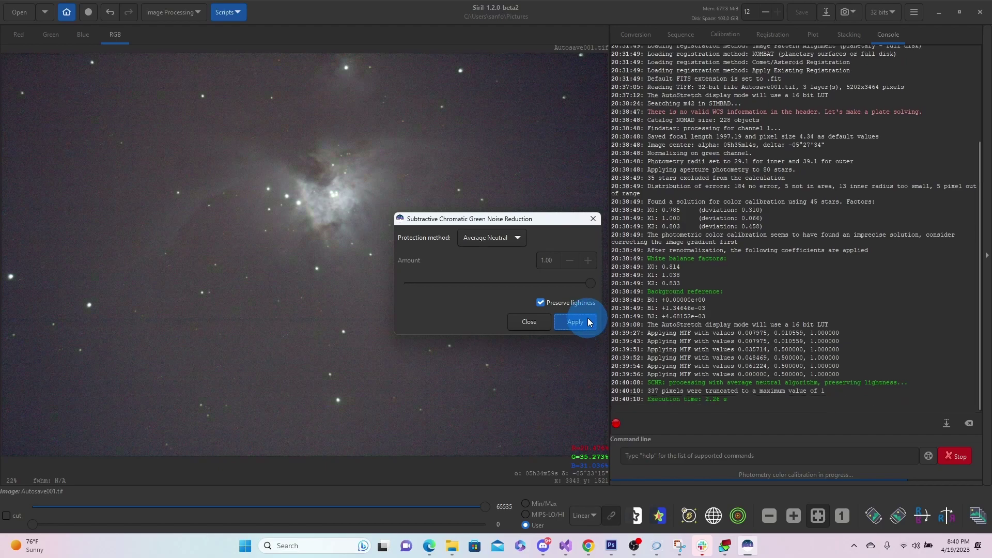
left_click(534, 324)
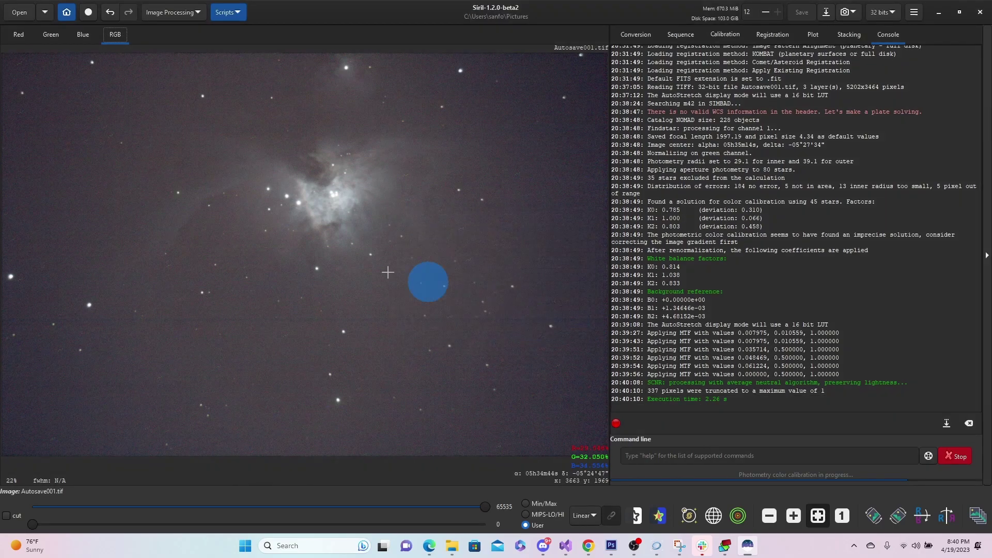
Undo and redo the green noise removal twice to compare, keeping it applied.
left_click(111, 15)
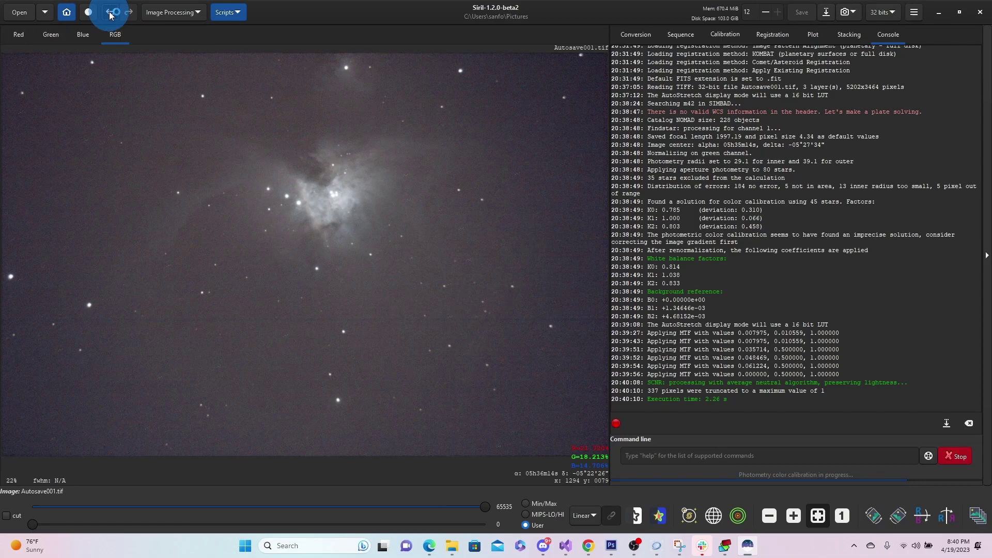
left_click(130, 14)
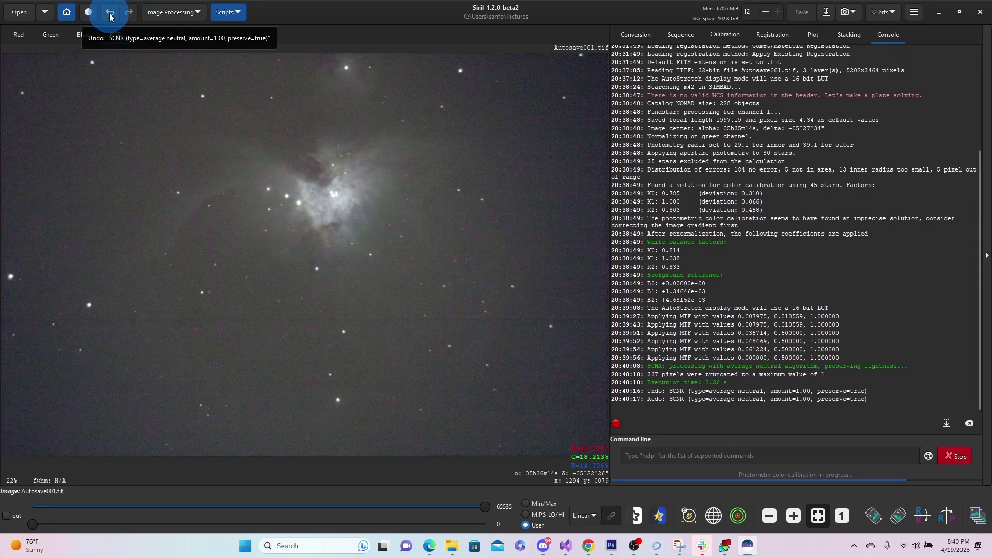
left_click(111, 16)
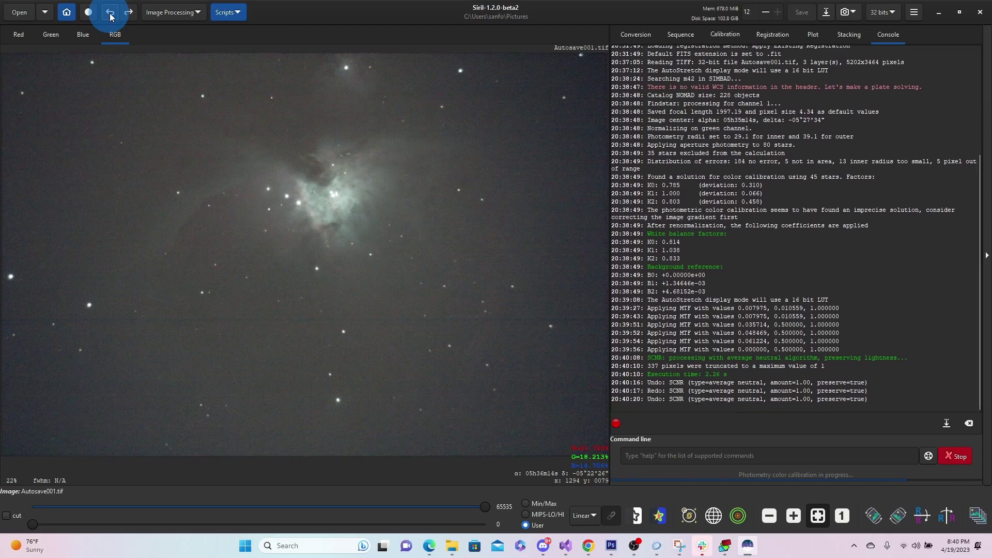
left_click(130, 16)
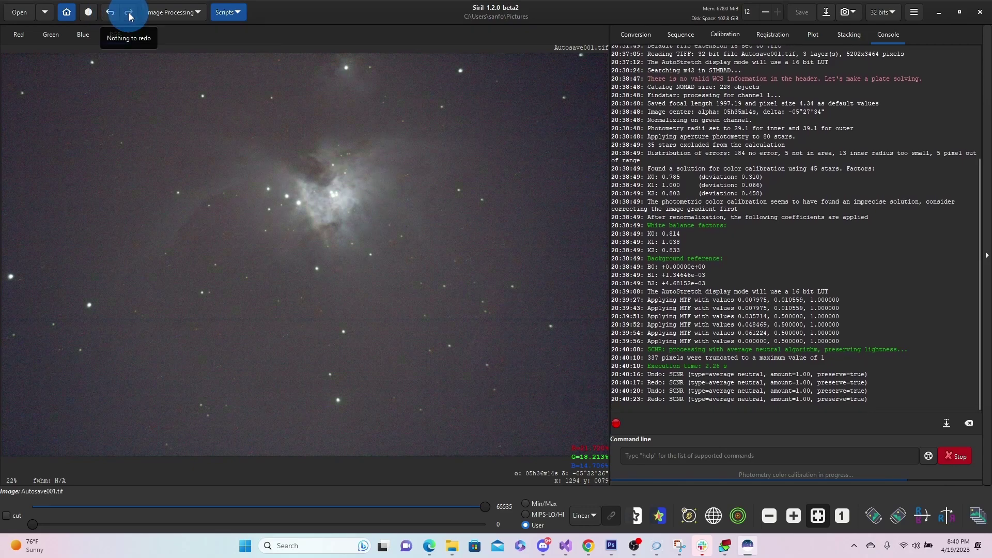
left_click(175, 17)
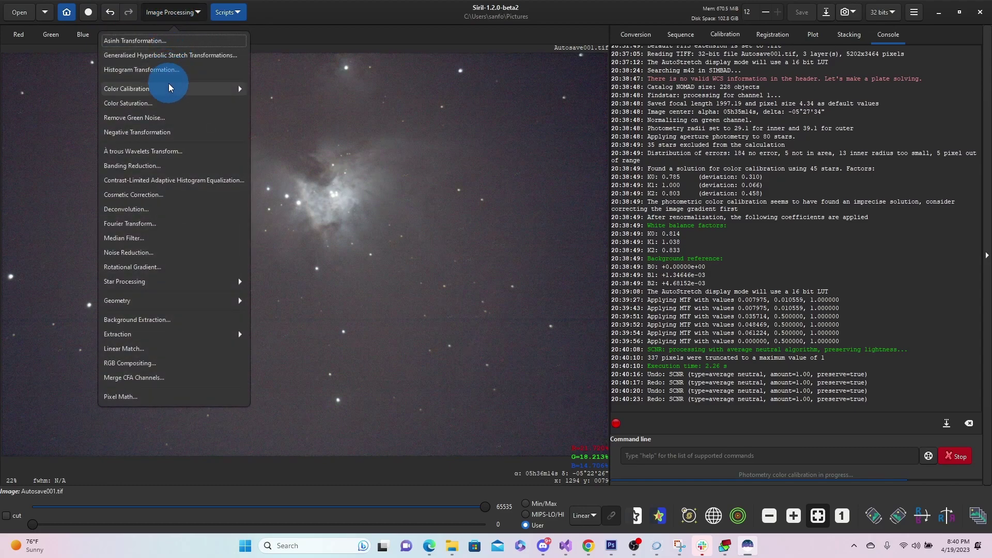
Try saturation settings, then reset and apply a saturation boost of about 0.68 with background factor 1.00.
left_click(167, 103)
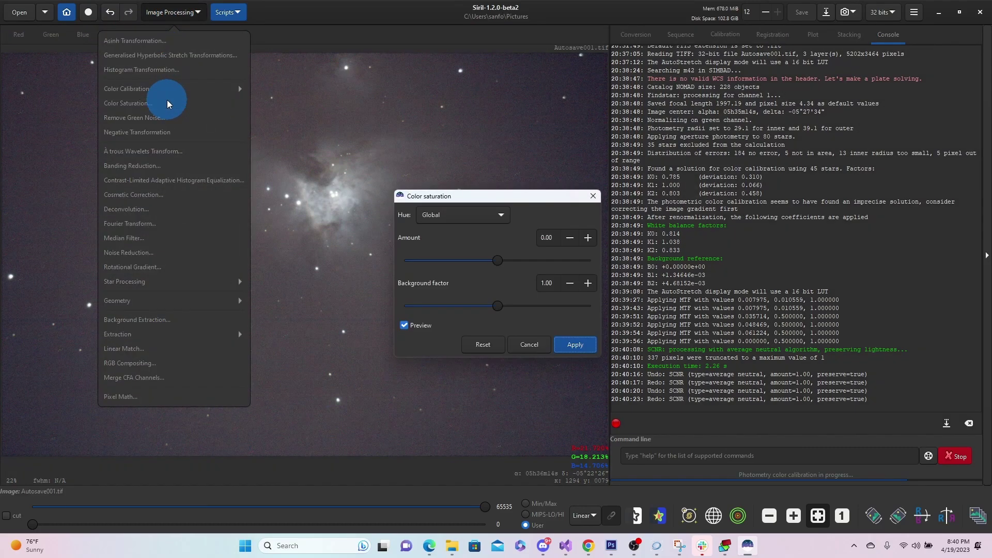
left_click_drag(483, 197, 544, 200)
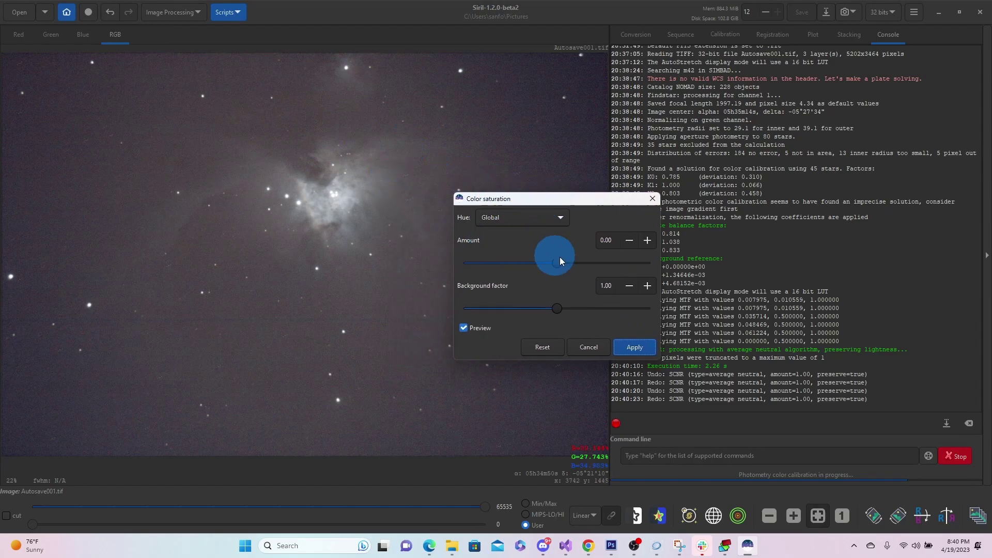
left_click_drag(558, 261, 641, 265)
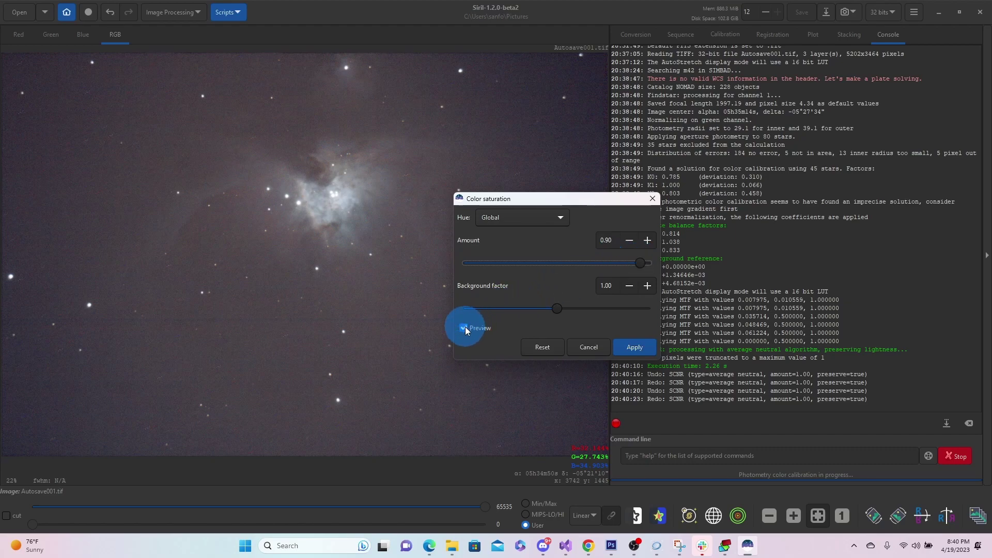
mouse_move(557, 308)
left_mouse_down()
mouse_move(515, 306)
mouse_move(547, 309)
left_mouse_up()
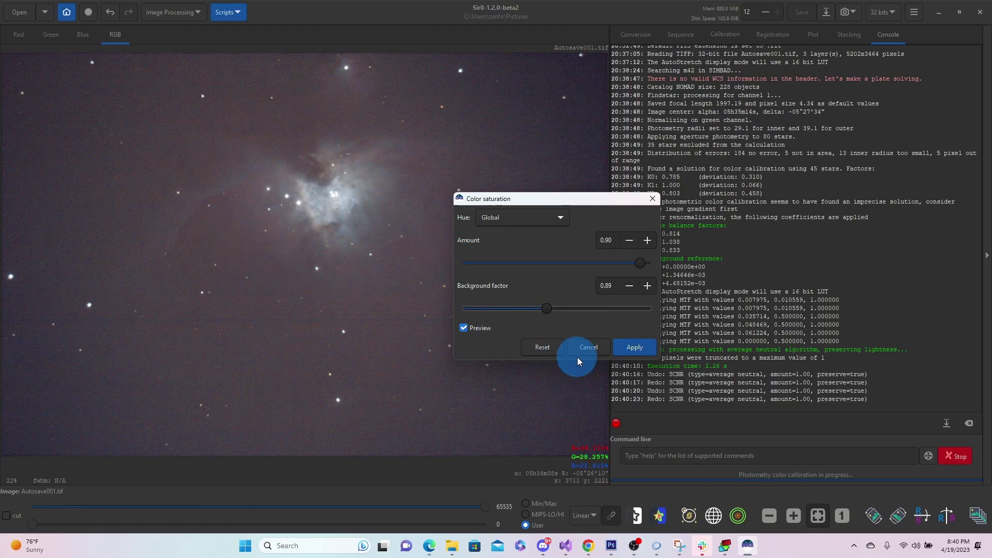
left_click(553, 347)
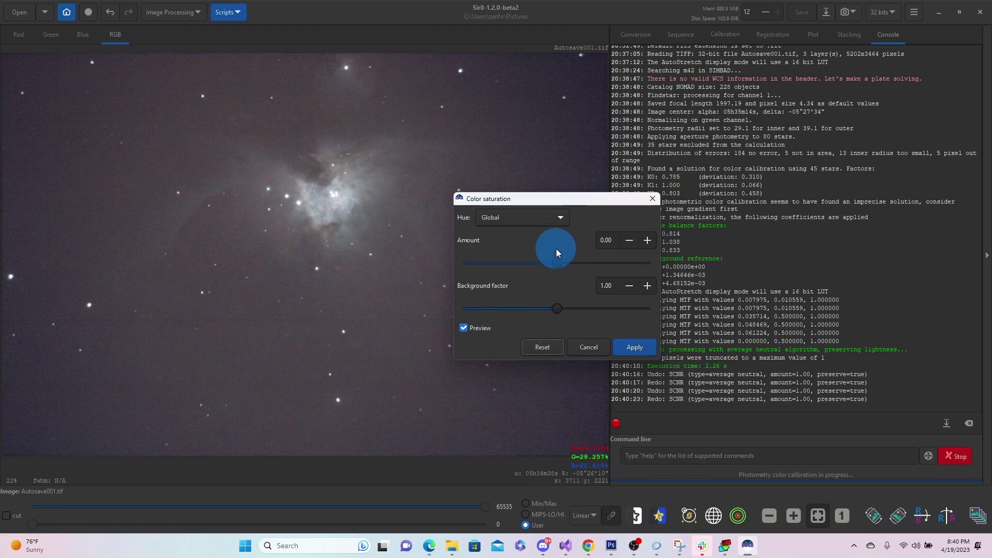
left_click_drag(557, 263, 619, 261)
left_click(631, 338)
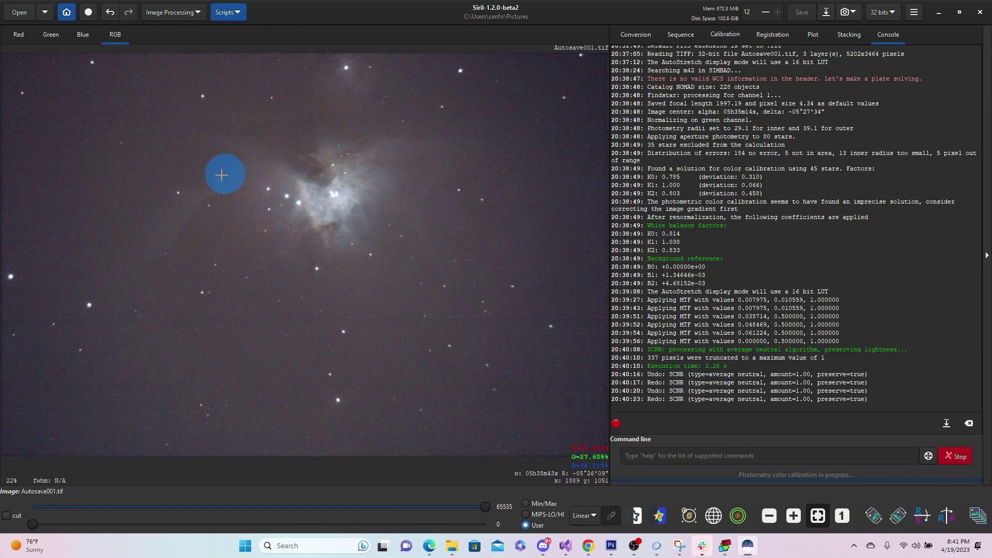
Preview the image with AutoStretch display, then switch the display back to Linear.
left_click(584, 516)
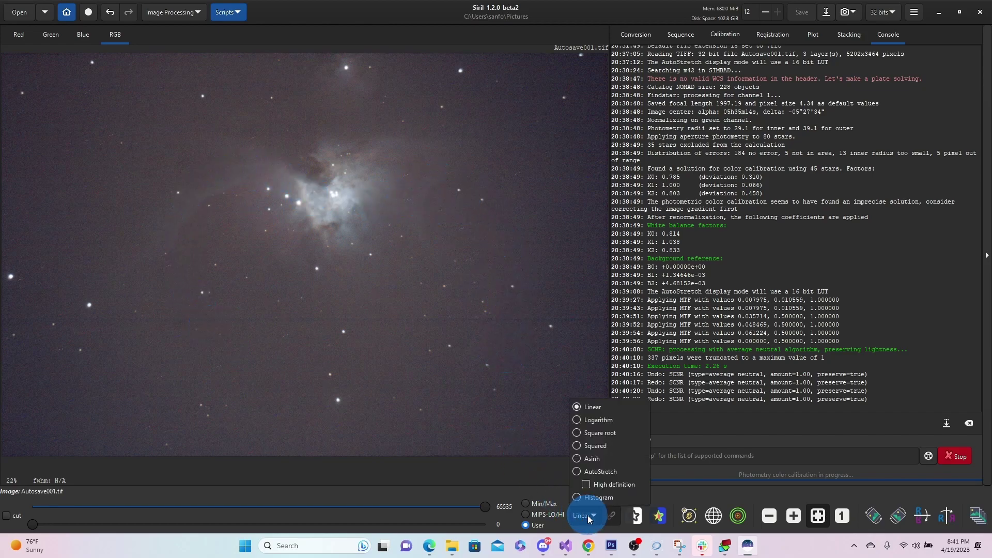
left_click(598, 471)
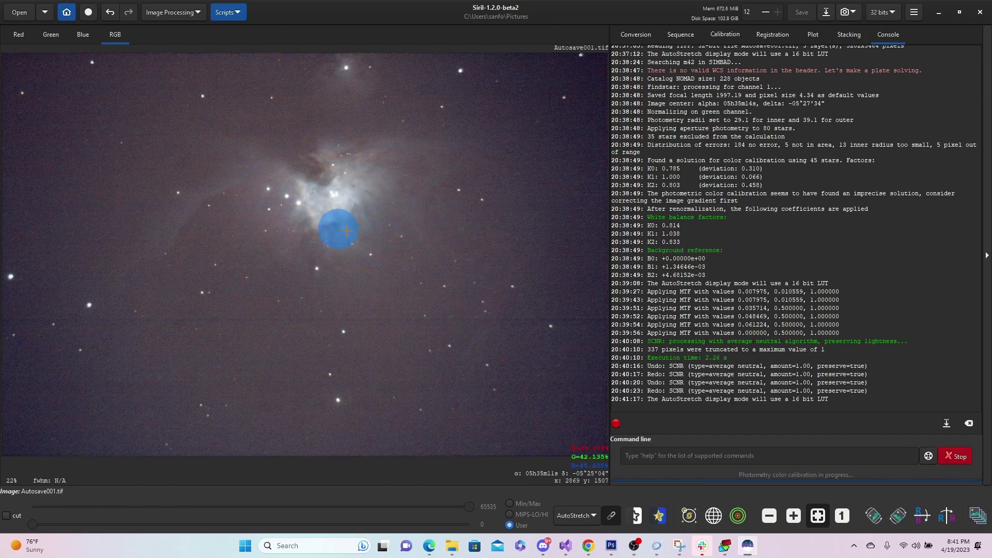
left_click(579, 517)
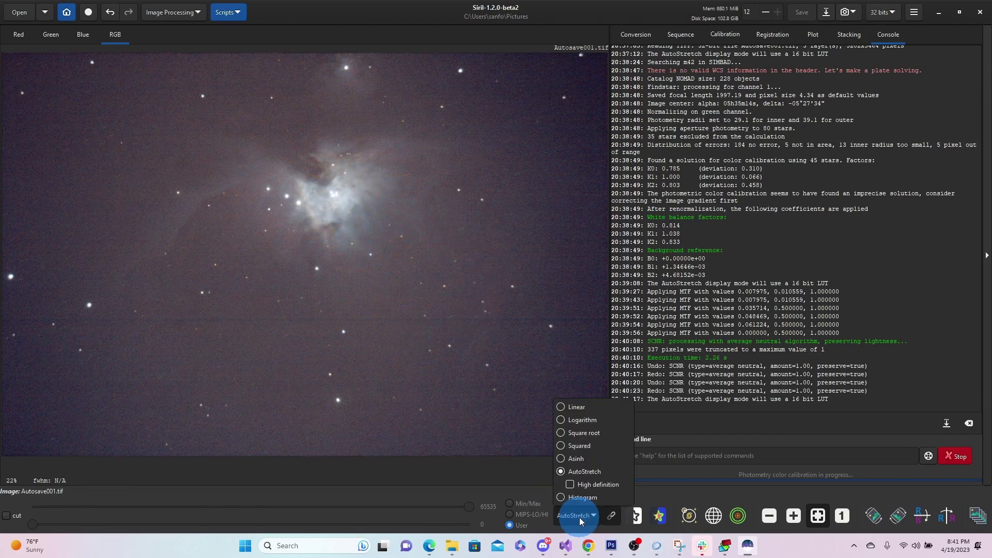
left_click(569, 405)
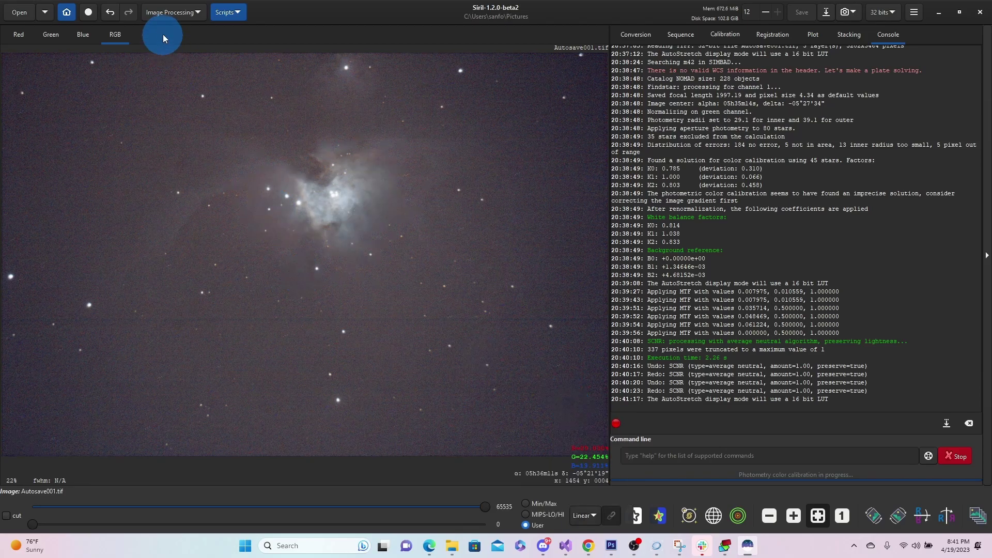
left_click(170, 18)
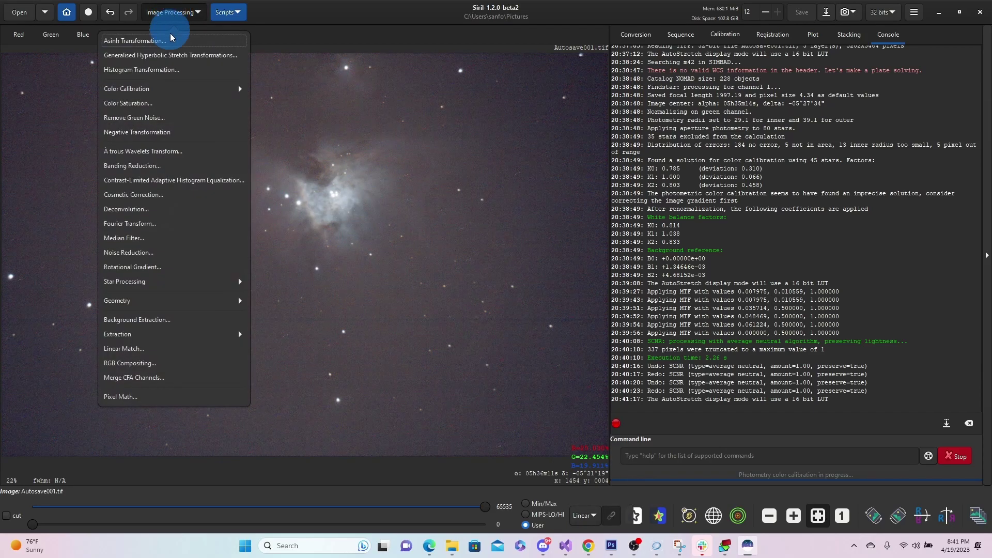
Apply an automatic histogram stretch with shadows 0.084 and midtones 0.391.
left_click(170, 77)
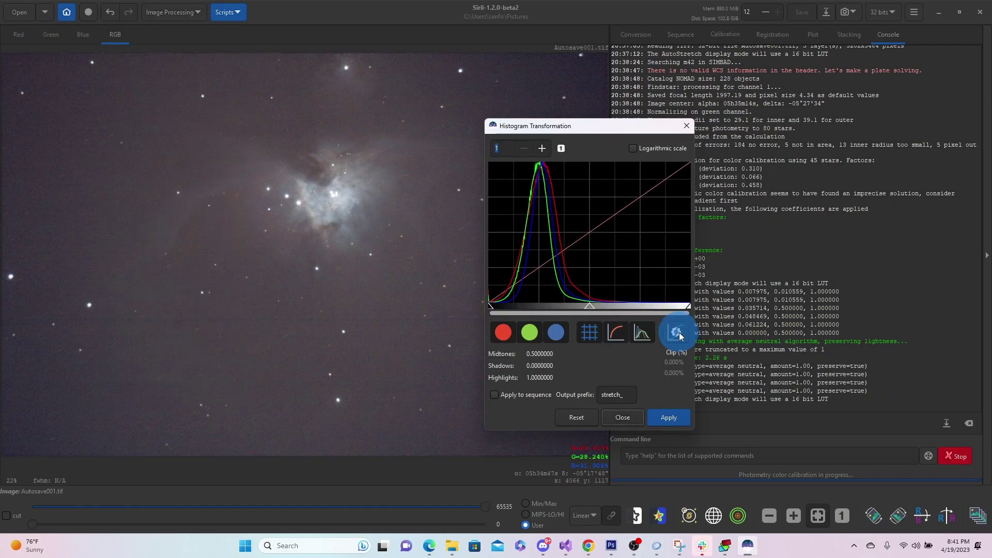
left_click(679, 333)
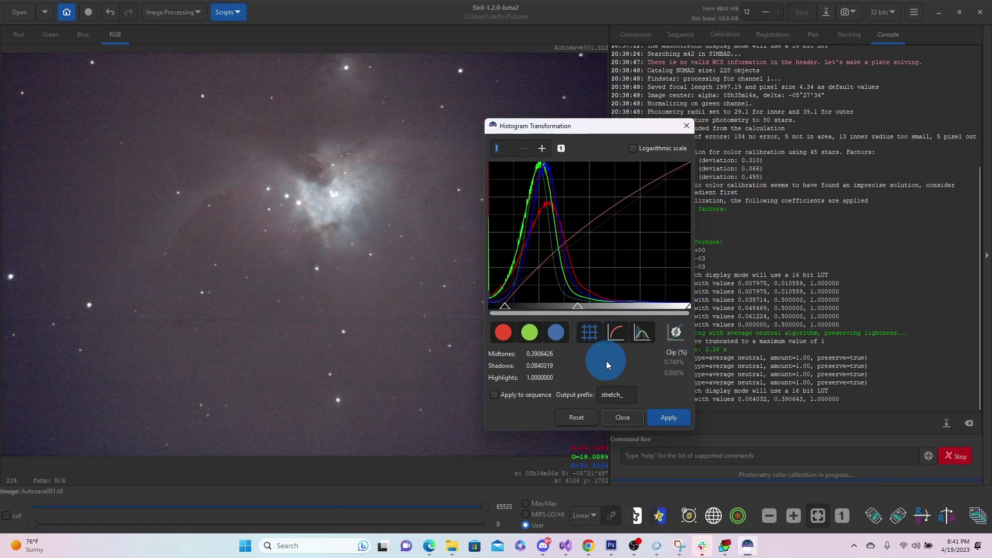
left_click(671, 418)
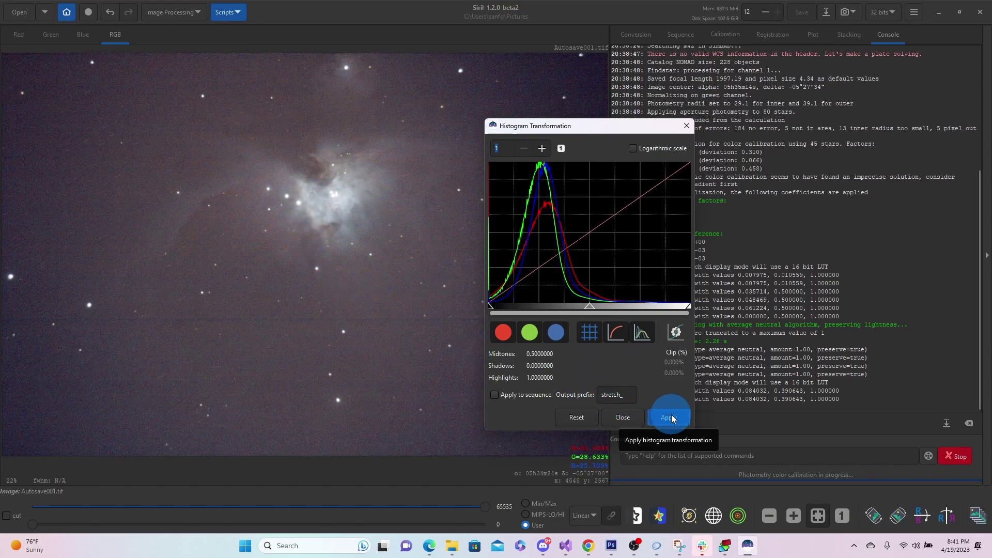
left_click(621, 418)
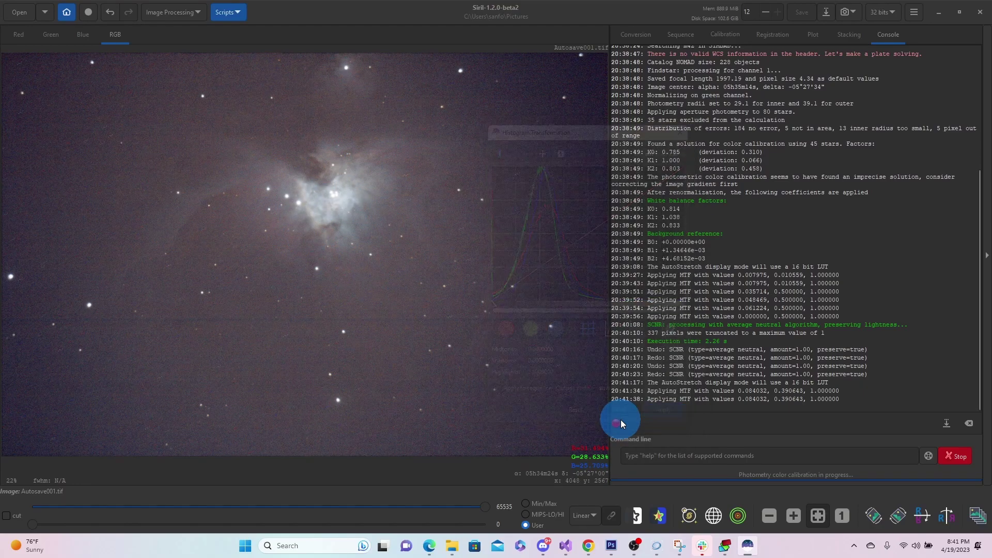
Compare the image before and after the stretch, keeping the stretch applied.
left_click(122, 13)
left_click(129, 13)
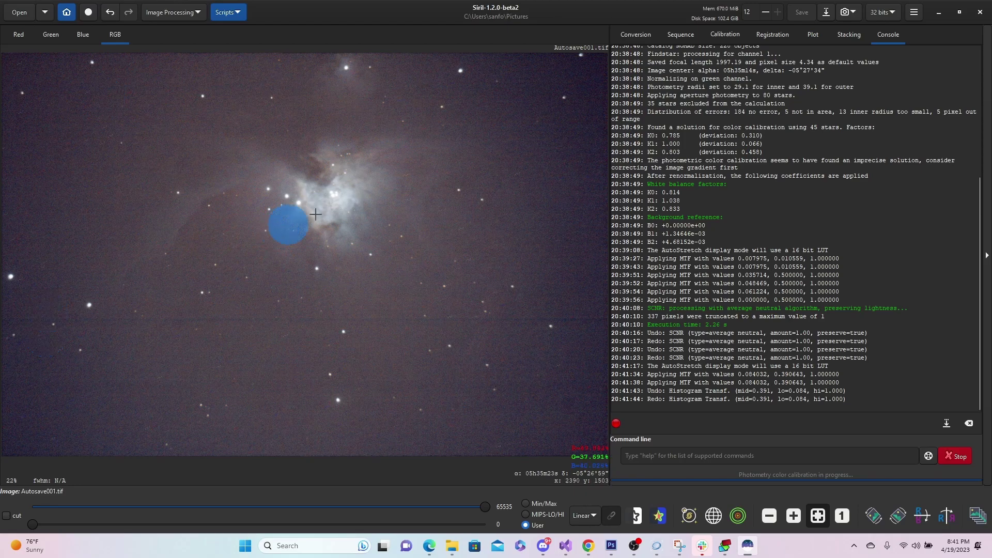
left_click(115, 12)
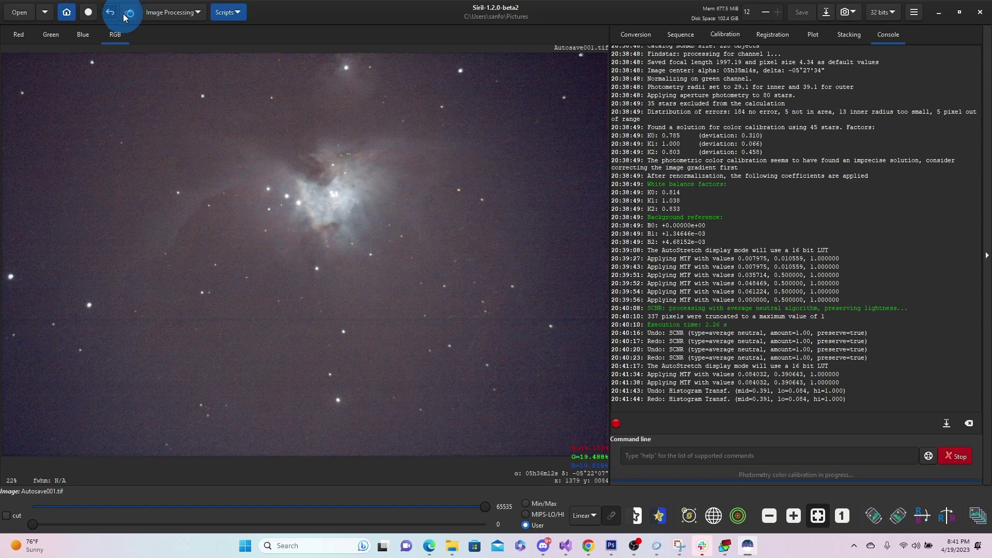
left_click(129, 16)
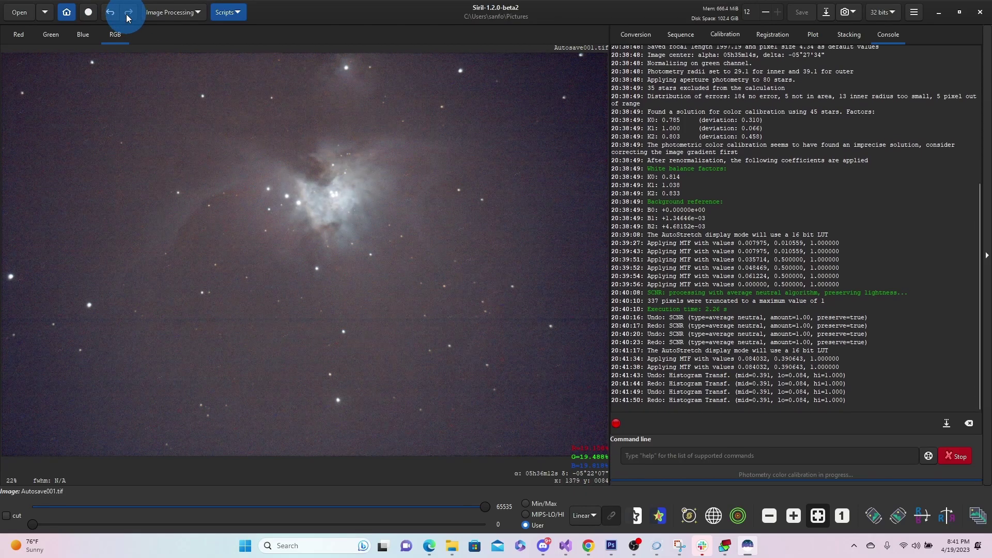
left_click(167, 13)
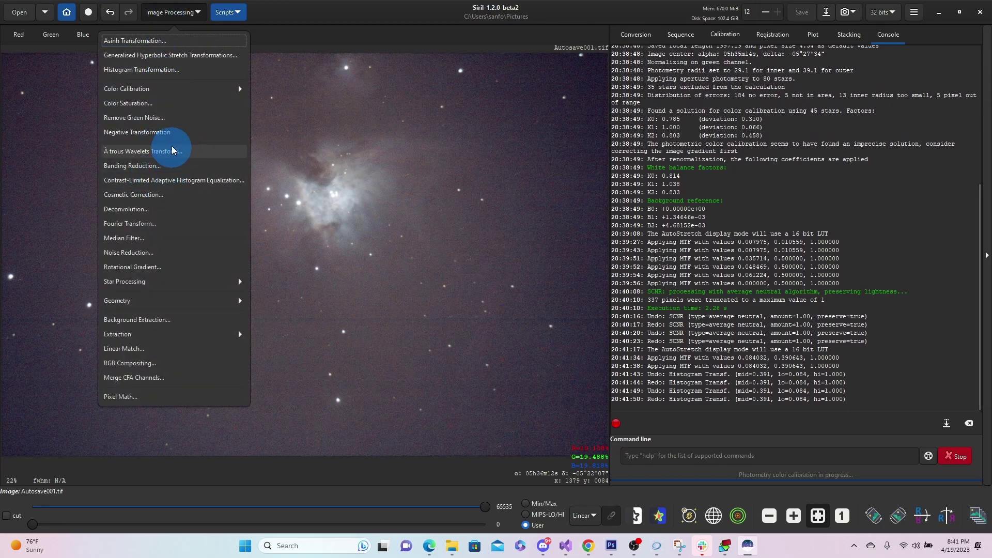
Compute and apply an RBF background model with subtraction correction.
left_click(187, 321)
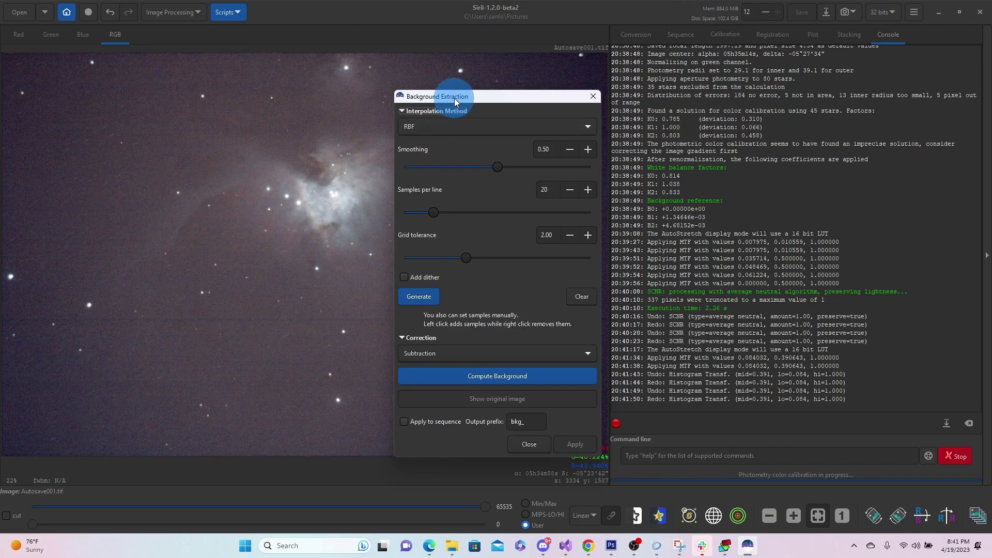
left_click_drag(455, 98, 573, 95)
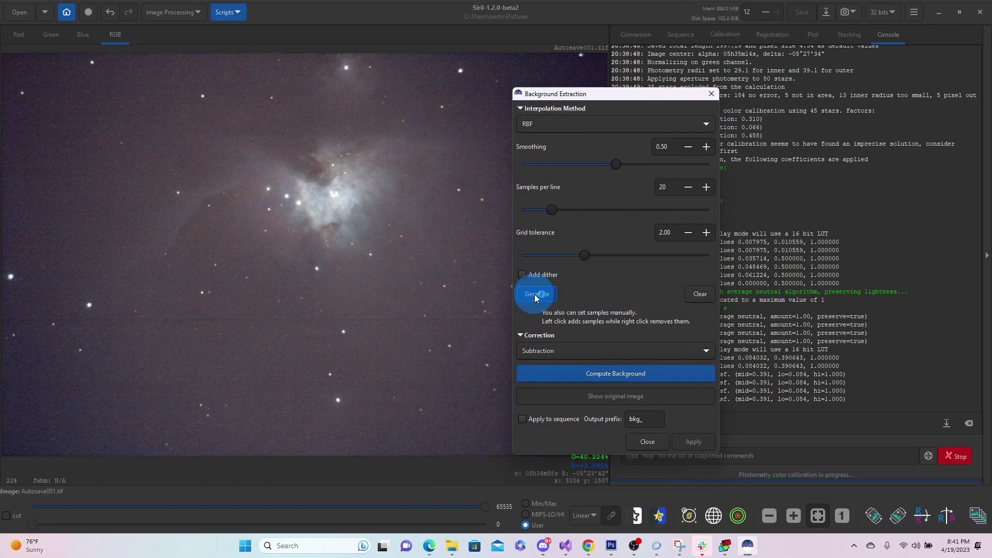
left_click(626, 374)
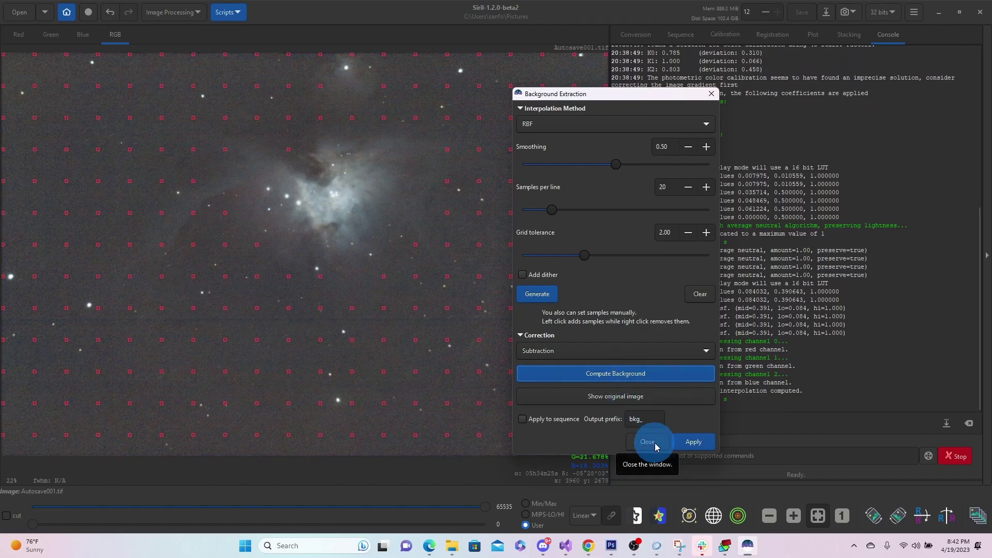
left_click(689, 443)
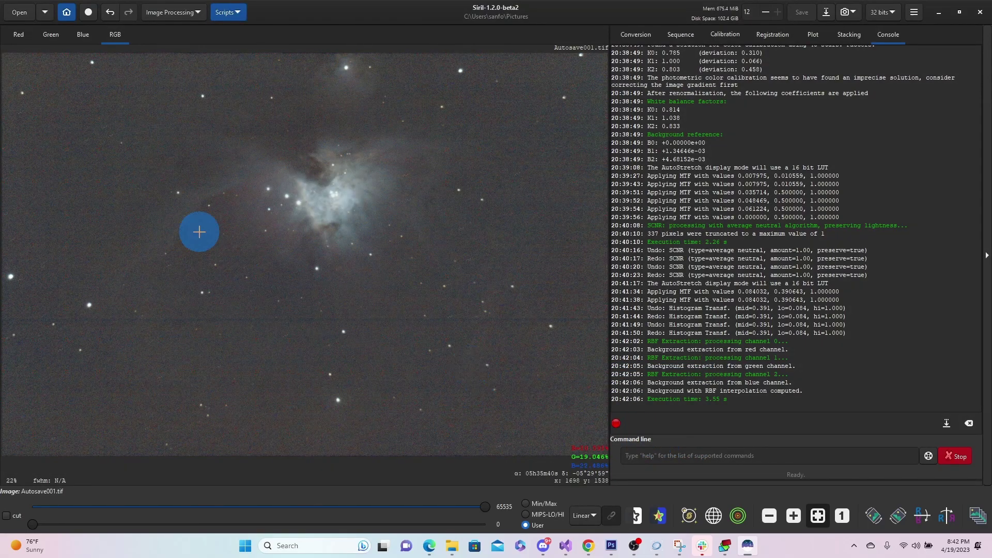
Compare the image with and without background extraction, keeping the extraction applied.
left_click(110, 12)
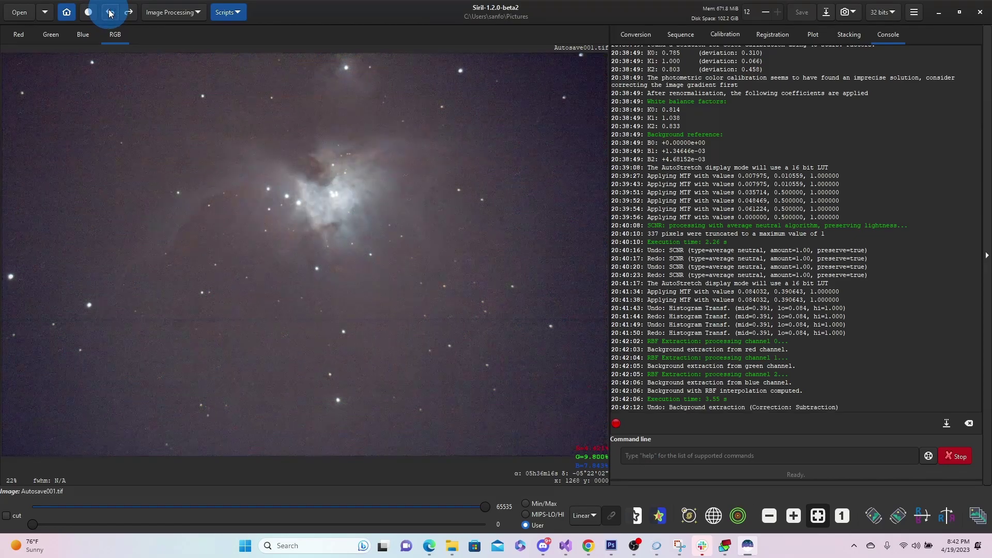
left_click(131, 13)
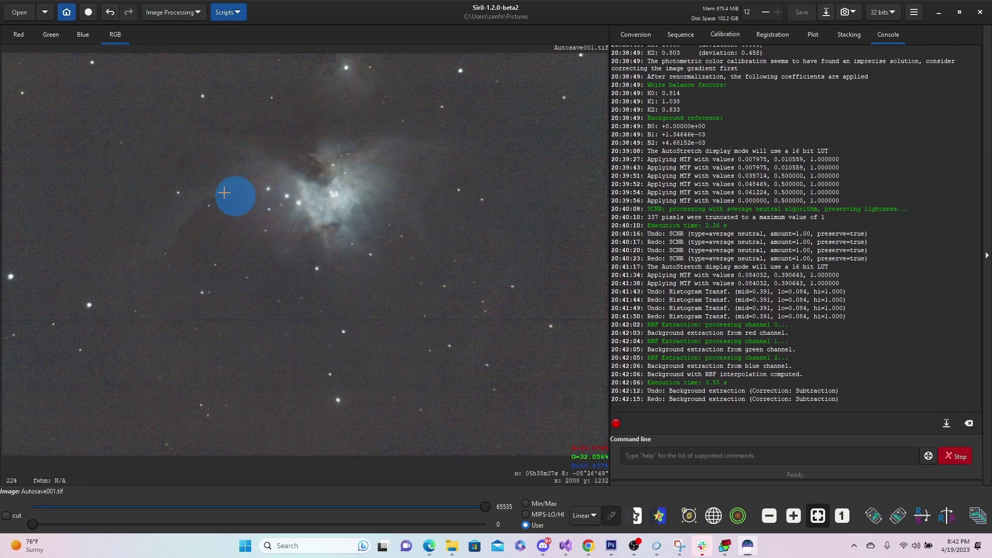
left_click(112, 15)
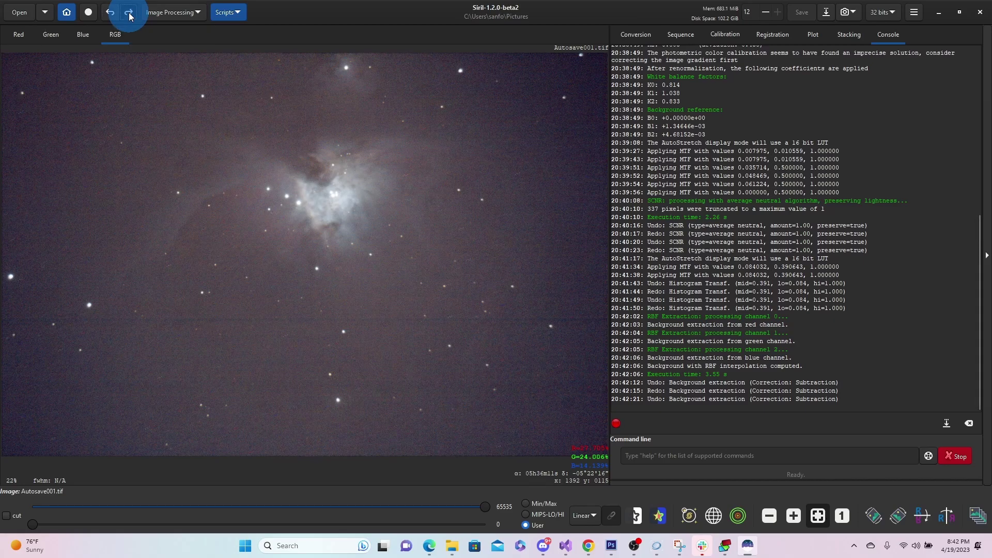
left_click(130, 16)
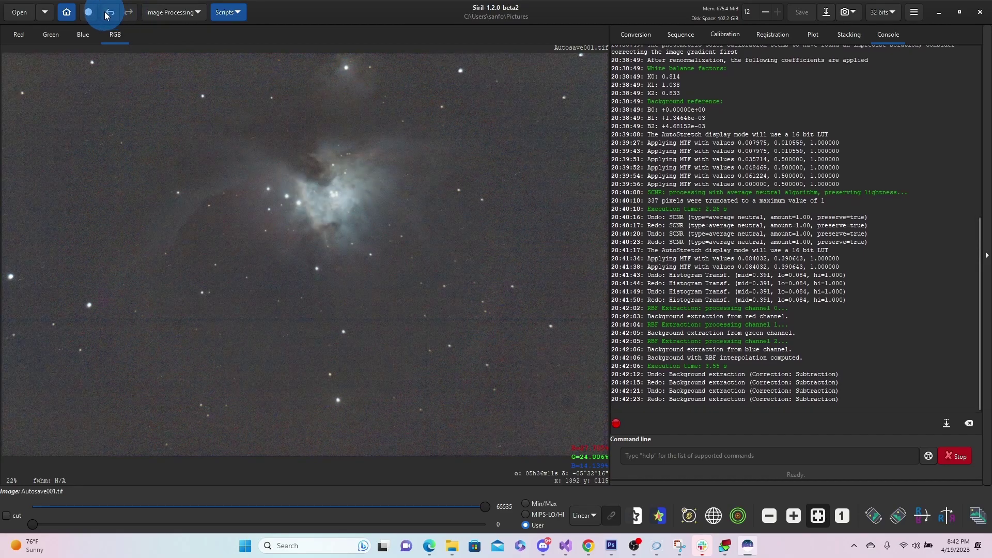
left_click(110, 13)
left_click(129, 15)
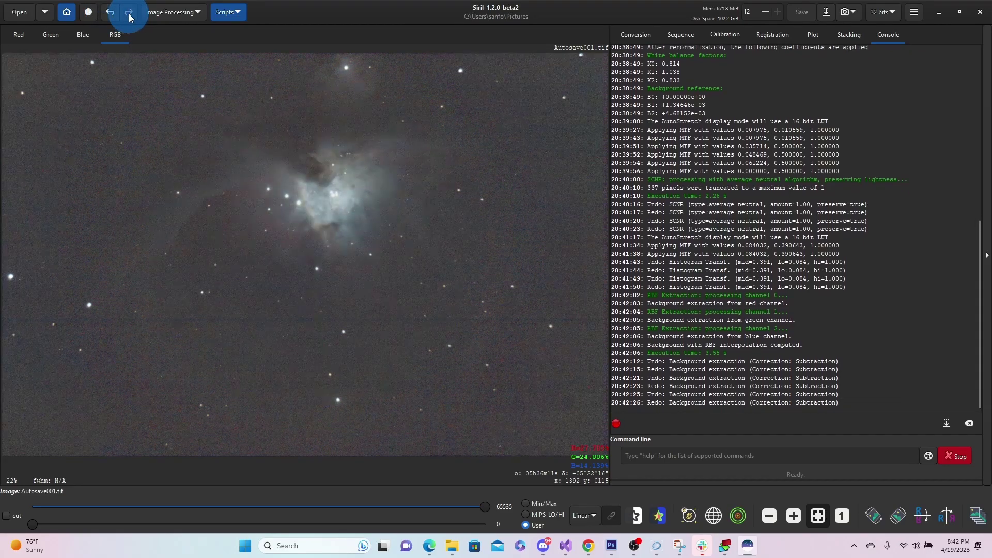
Run photometric colour calibration for M42 on the image.
left_click(175, 19)
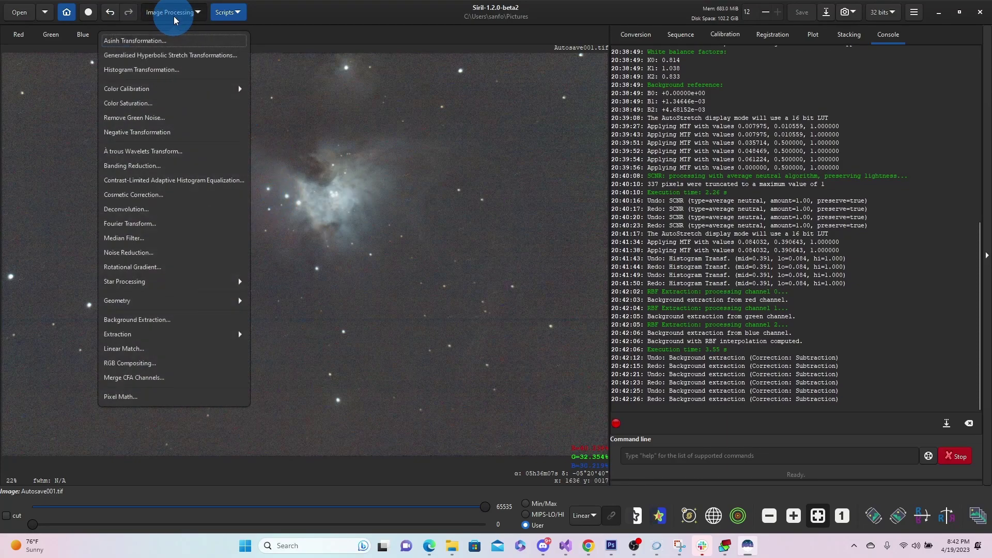
left_click(173, 89)
left_click(178, 76)
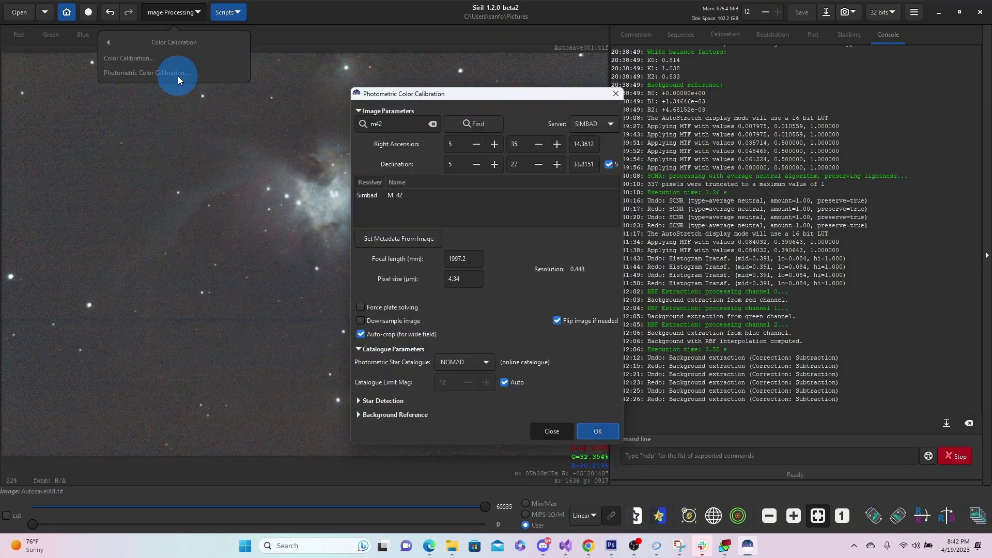
left_click(605, 434)
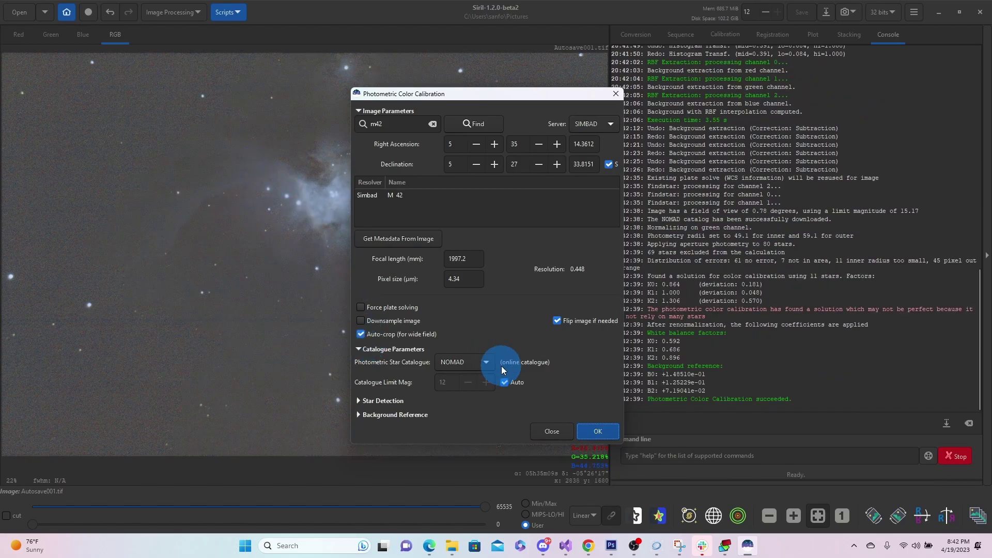
left_click(552, 432)
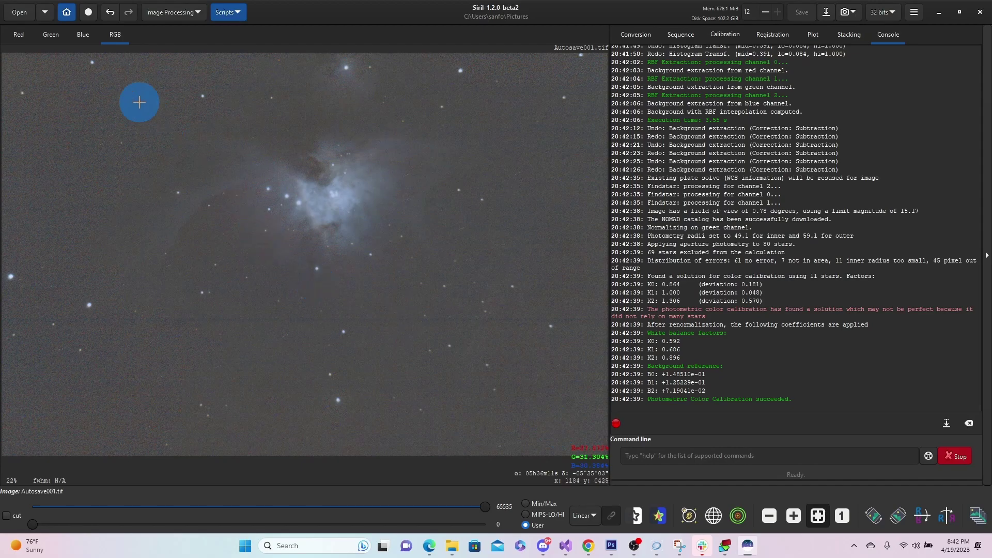
Compare the image with and without the calibration, finishing with it undone.
left_click(111, 12)
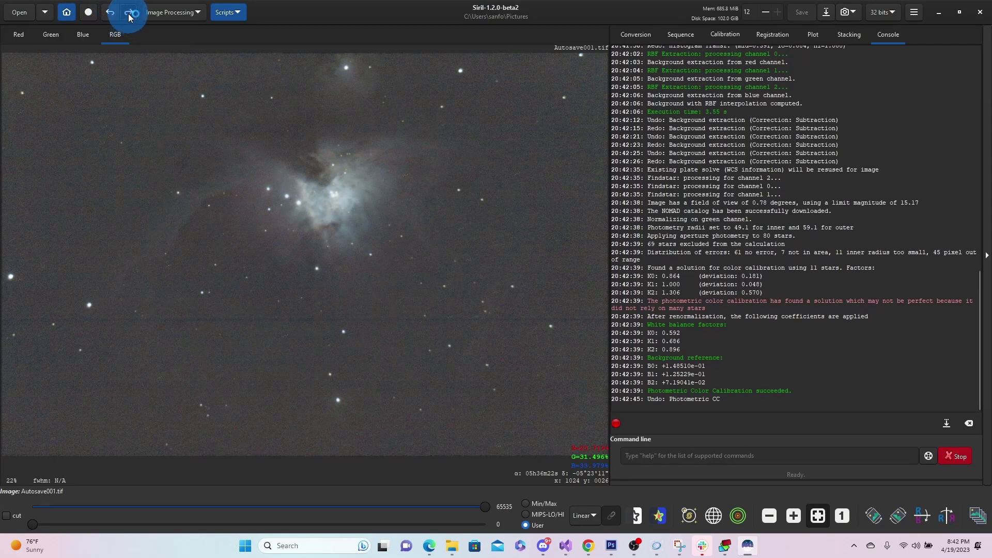
left_click(130, 15)
left_click(118, 17)
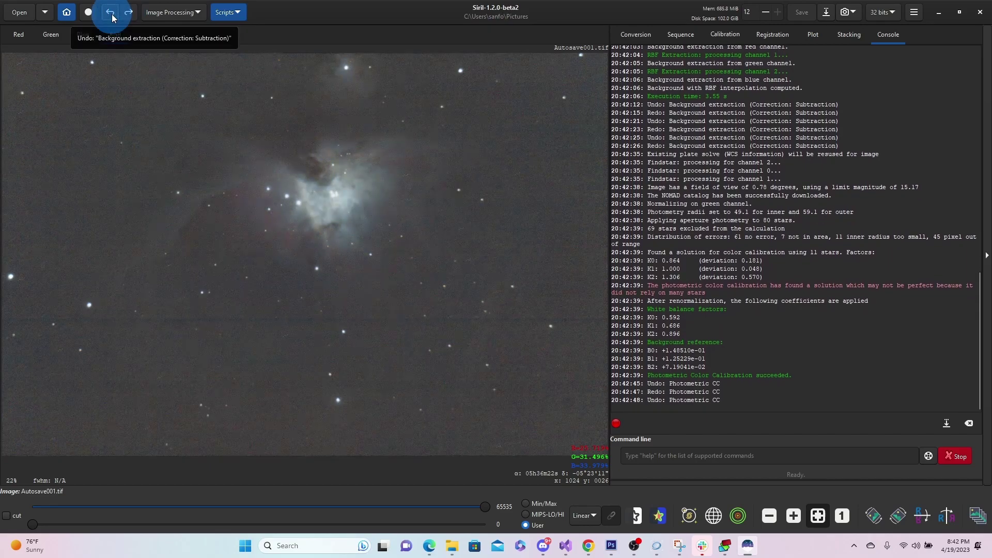
left_click(127, 19)
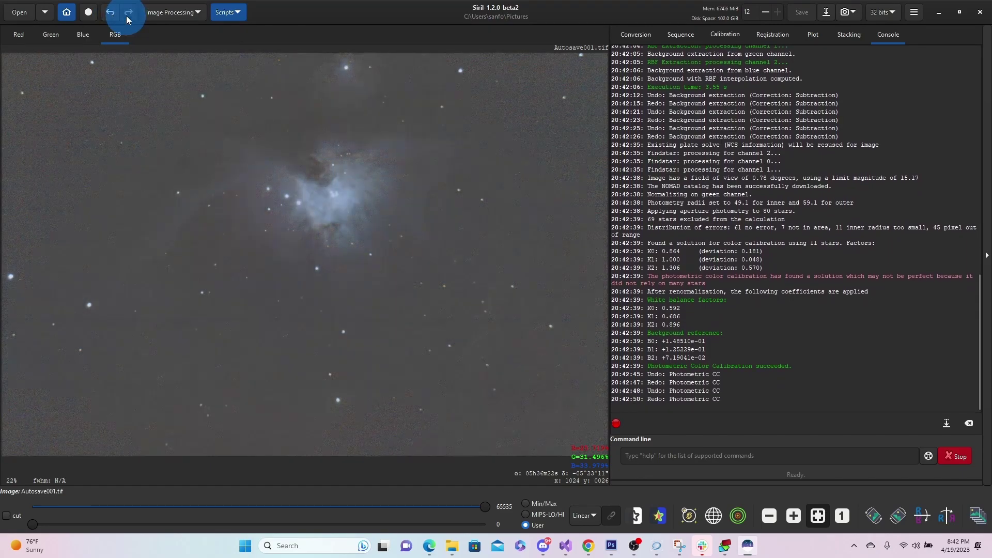
left_click(107, 17)
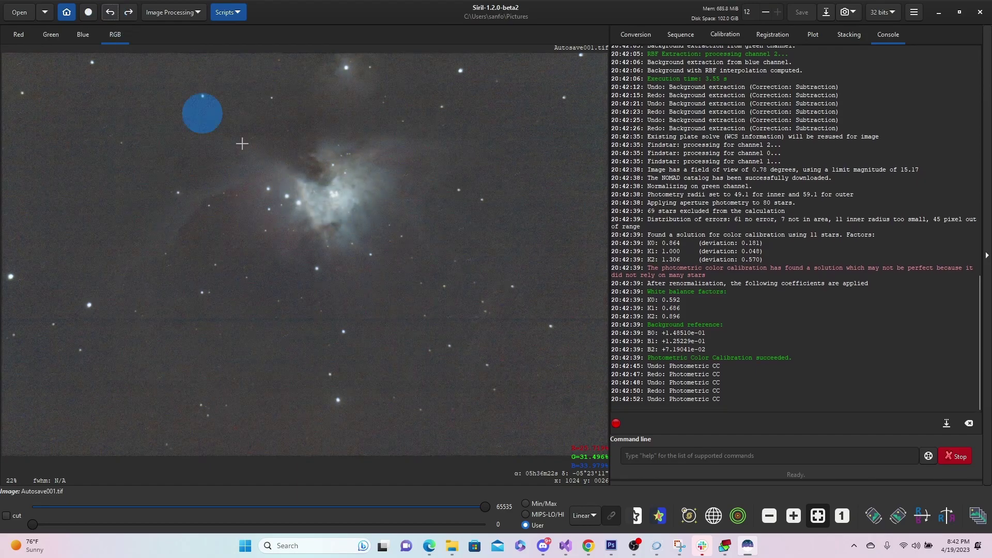
Apply an automatic histogram stretch with shadows 0.058 and midtones 0.428.
left_click(172, 12)
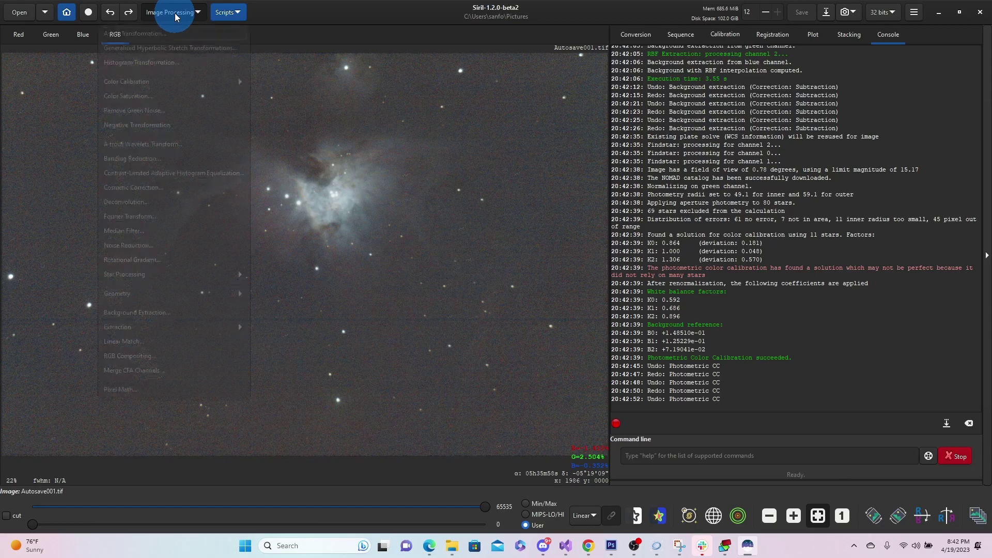
left_click(173, 79)
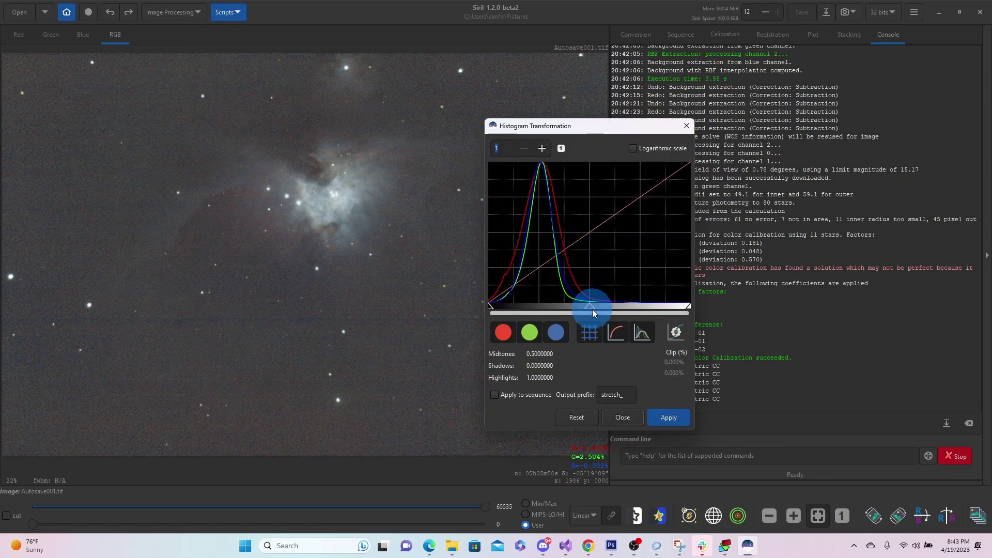
left_click(678, 332)
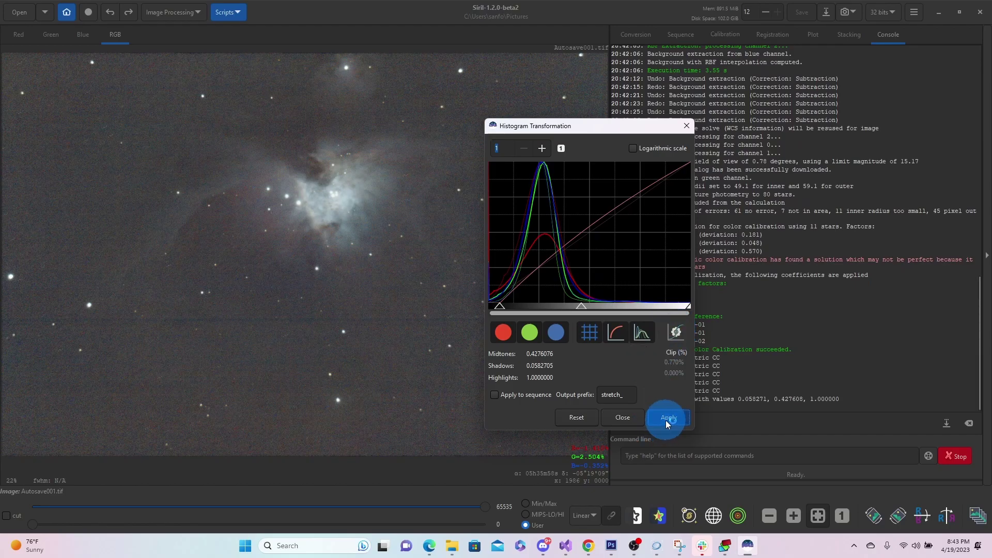
left_click(666, 420)
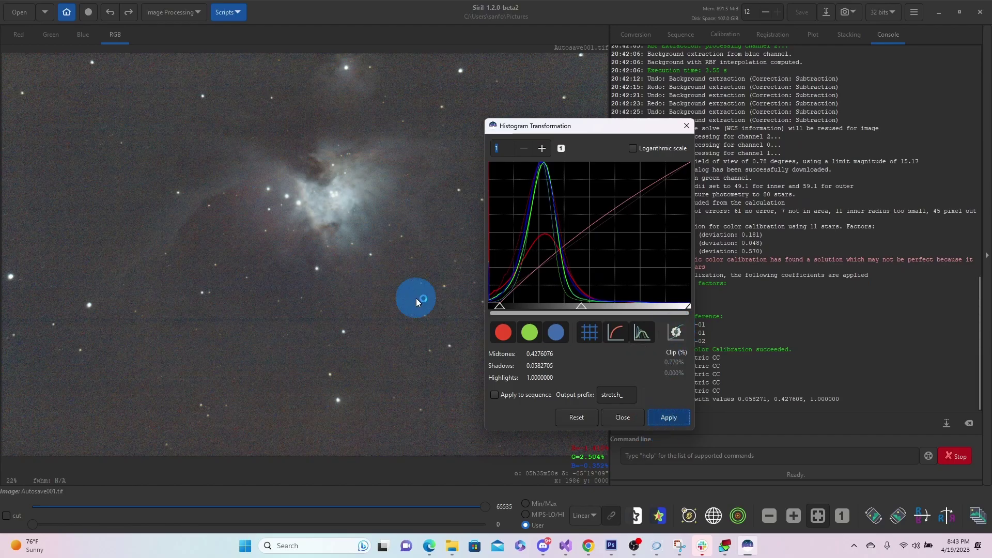
left_click(622, 417)
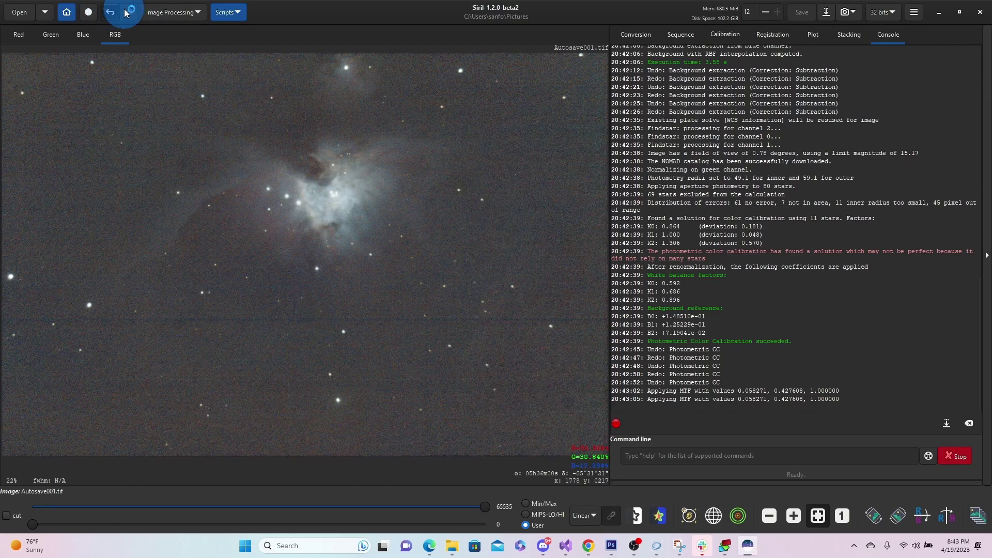
Compare before and after the stretch, then undo the duplicate stretch.
left_click(126, 13)
left_click(129, 13)
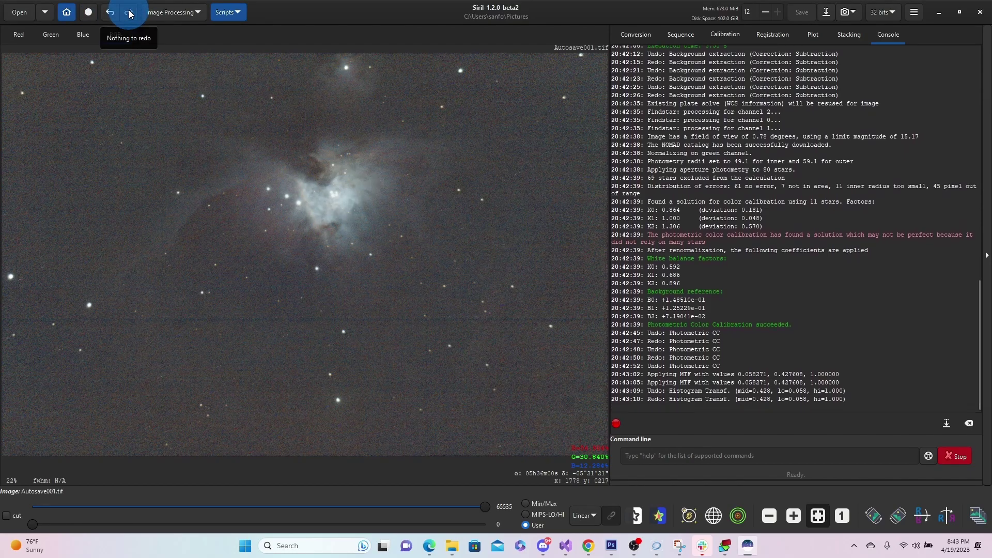
left_click(122, 15)
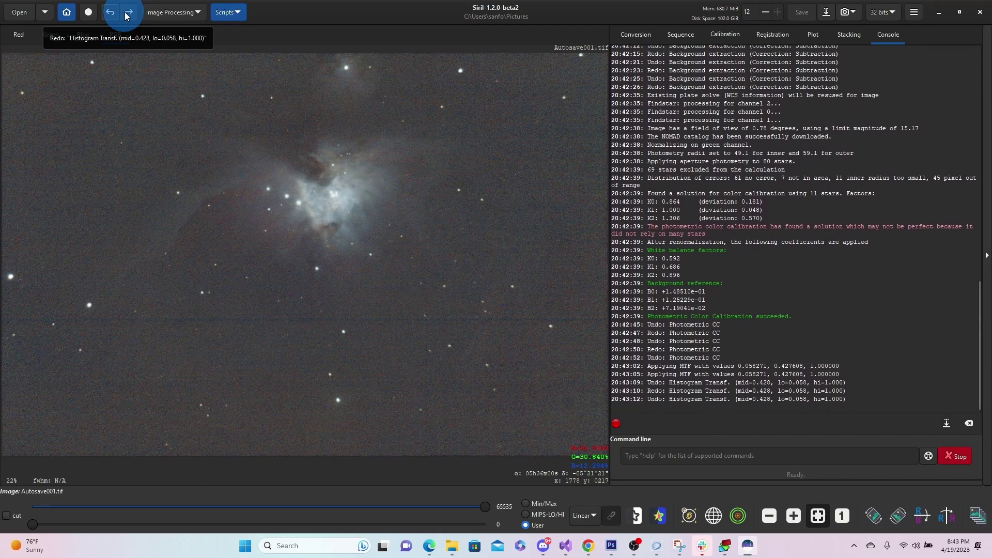
left_click(130, 13)
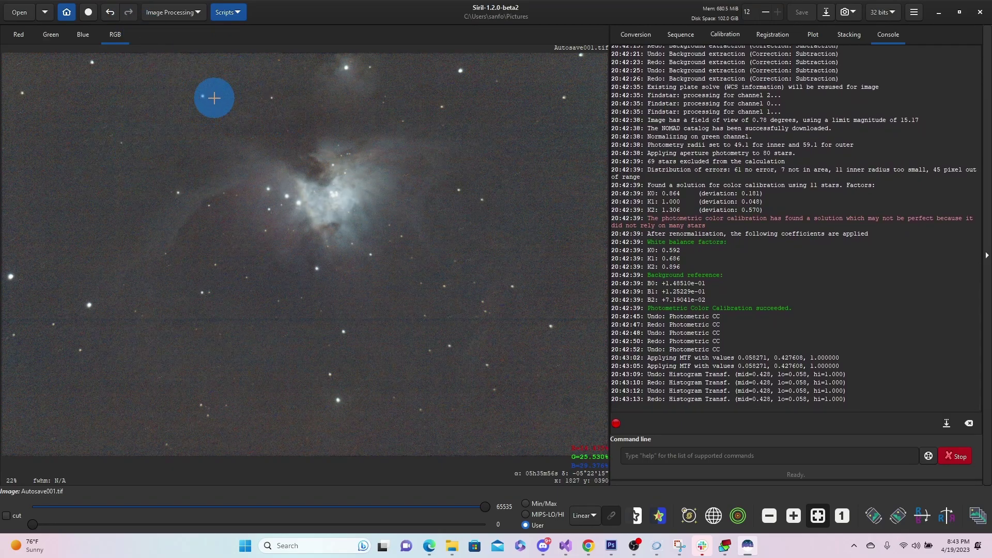
left_click(112, 12)
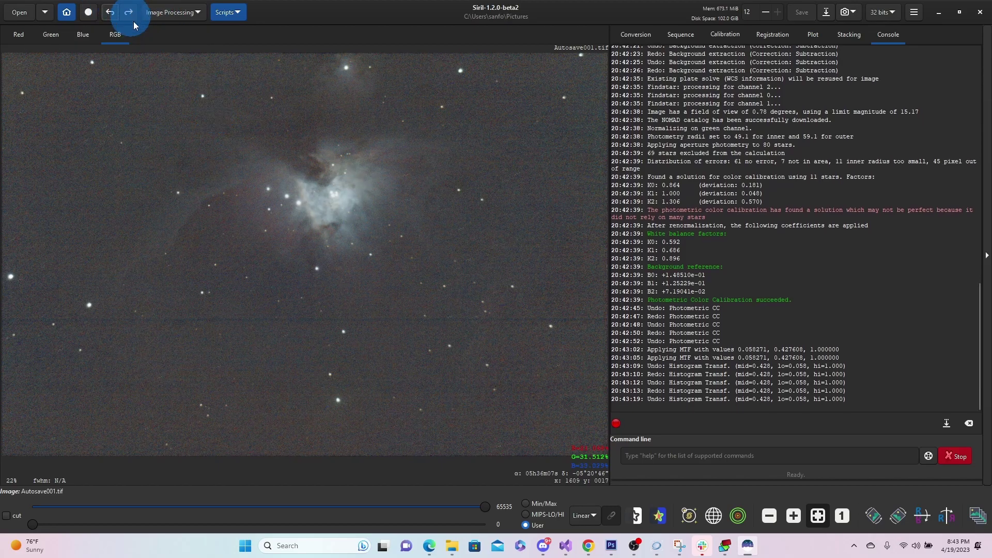
Raise the Color Saturation amount to 0.53 to preview the boost on the nebula.
left_click(176, 12)
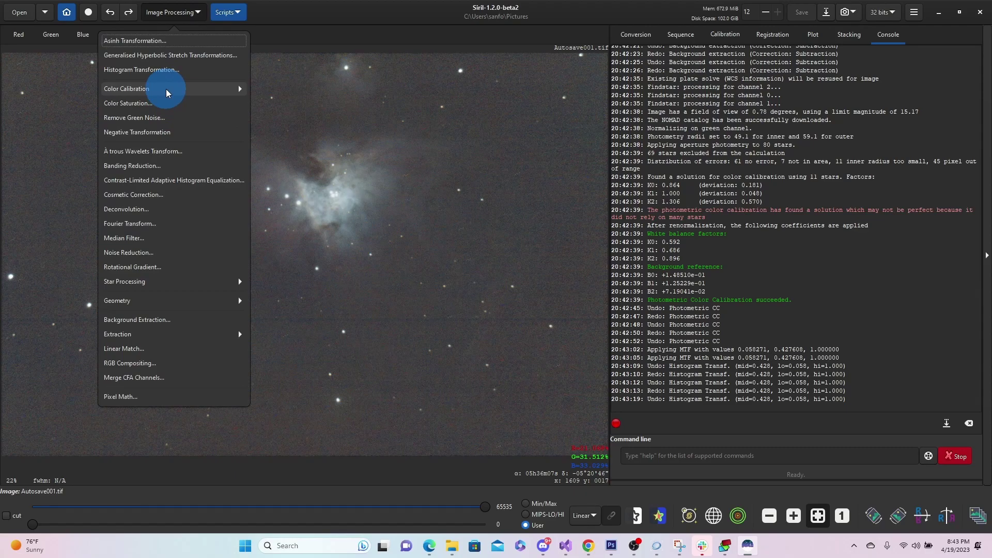
left_click(169, 103)
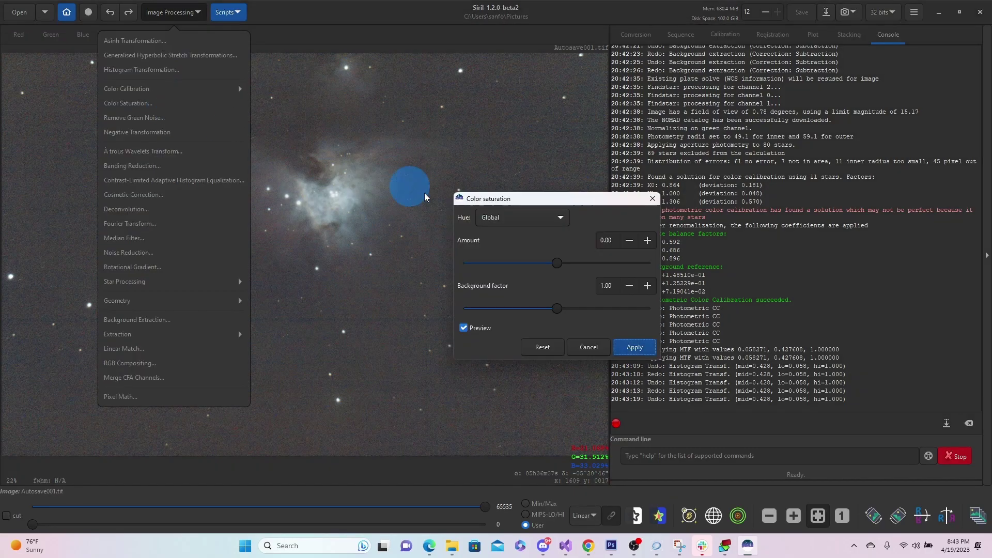
left_click_drag(583, 260, 605, 261)
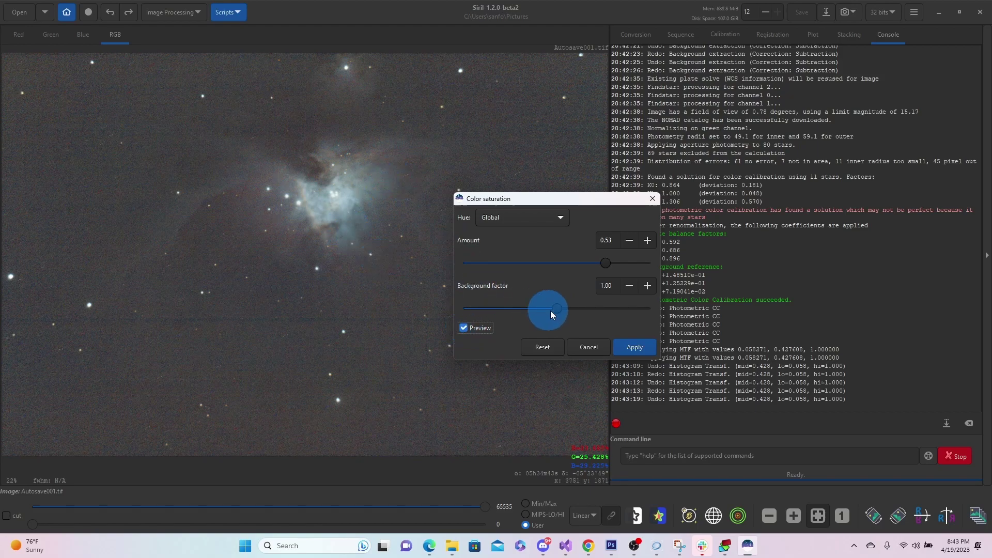
Apply the 0.53 saturation boost, then remove green noise with Average Neutral and preserved lightness.
left_click(640, 348)
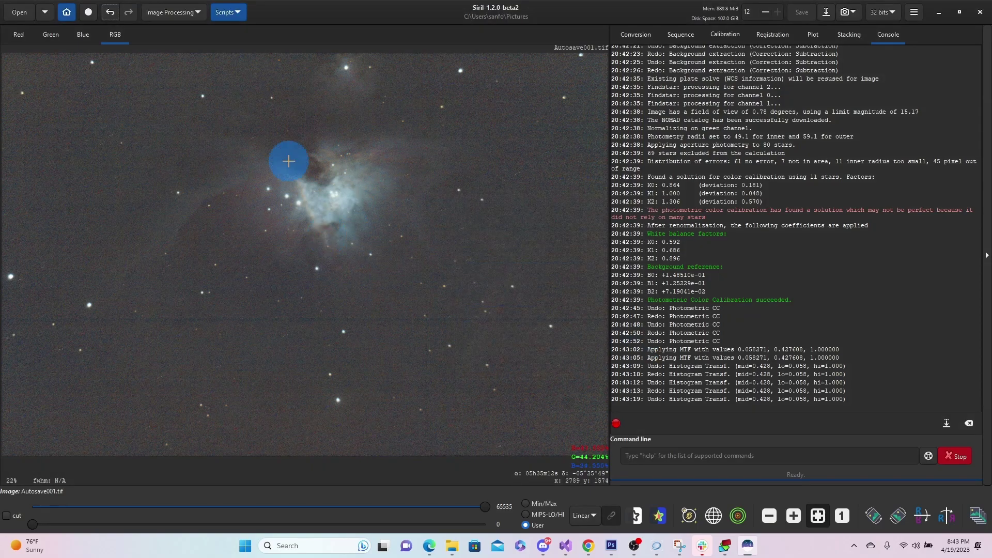
left_click(174, 15)
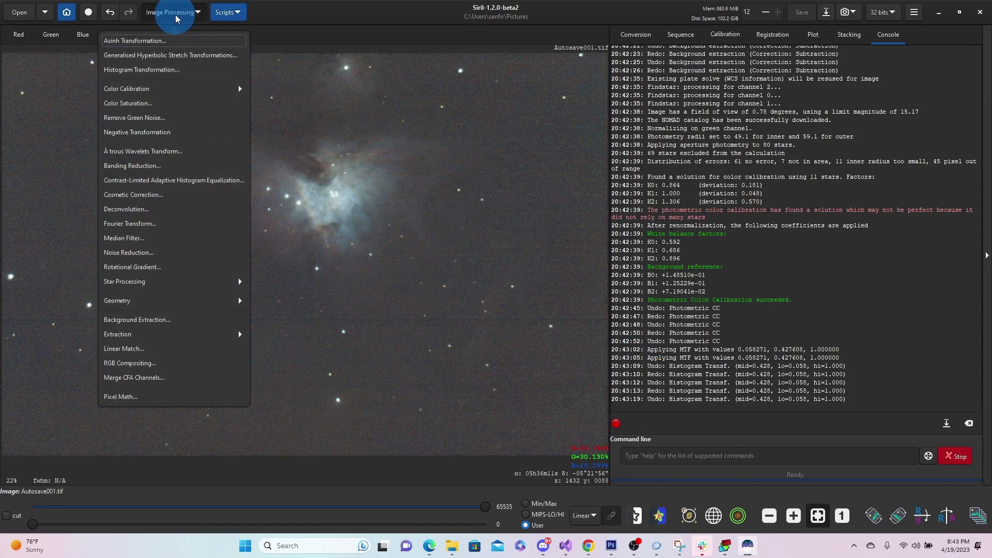
left_click(176, 121)
left_click(577, 323)
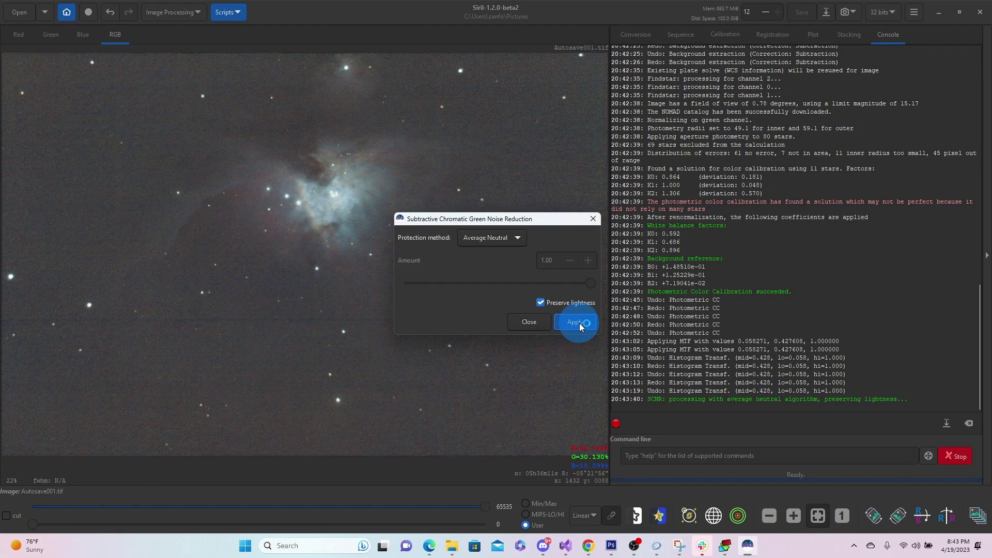
left_click(530, 321)
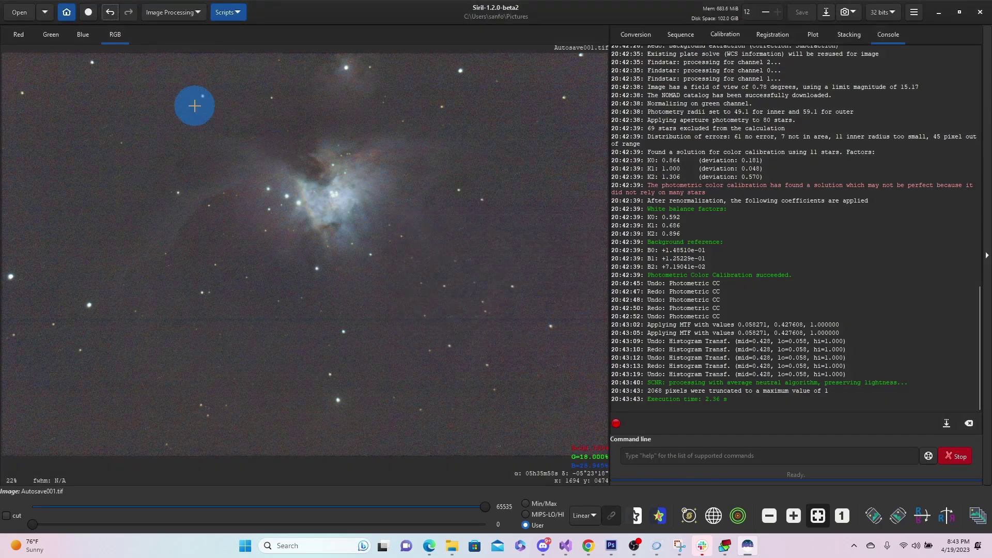
Compare the image with and without green noise removal, keeping it applied.
left_click(111, 12)
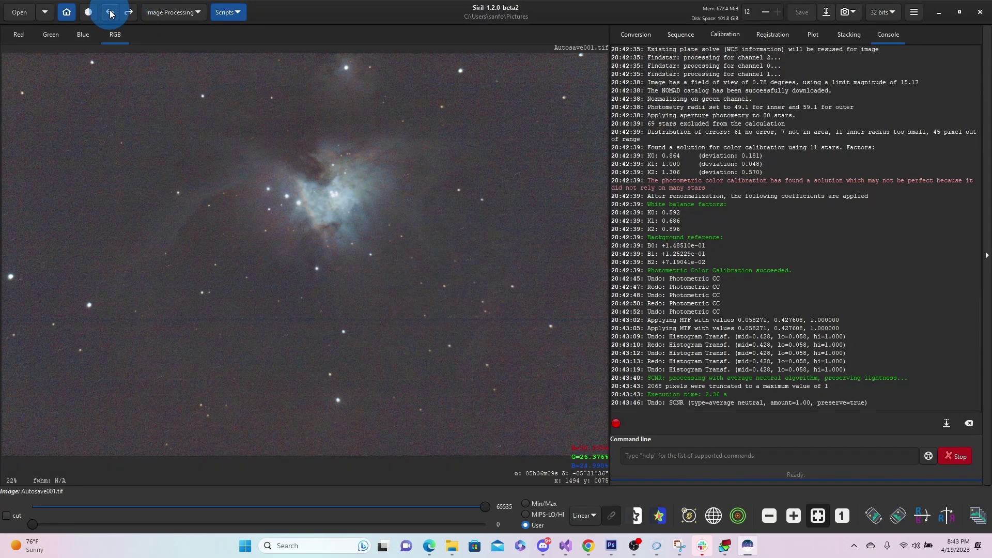
left_click(128, 12)
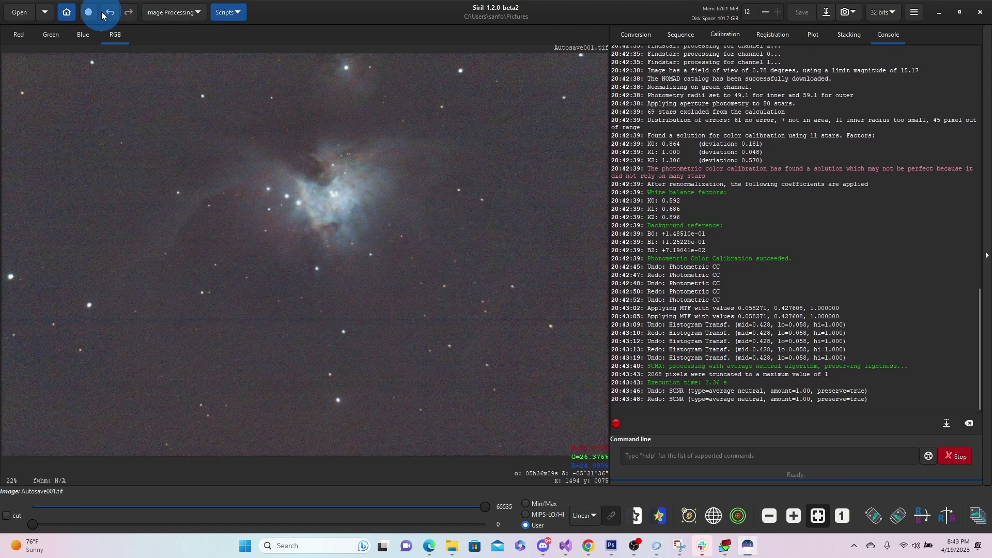
left_click(110, 13)
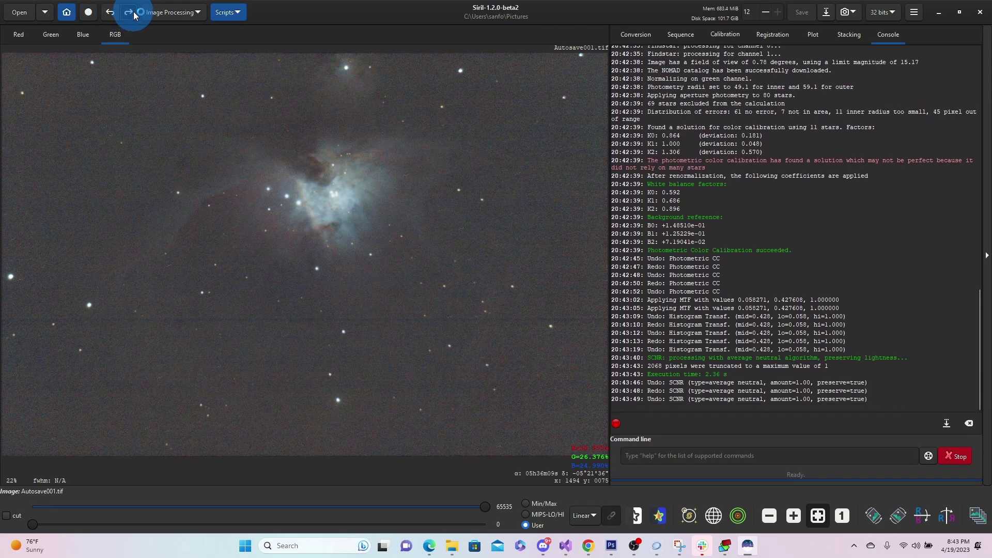
left_click(131, 13)
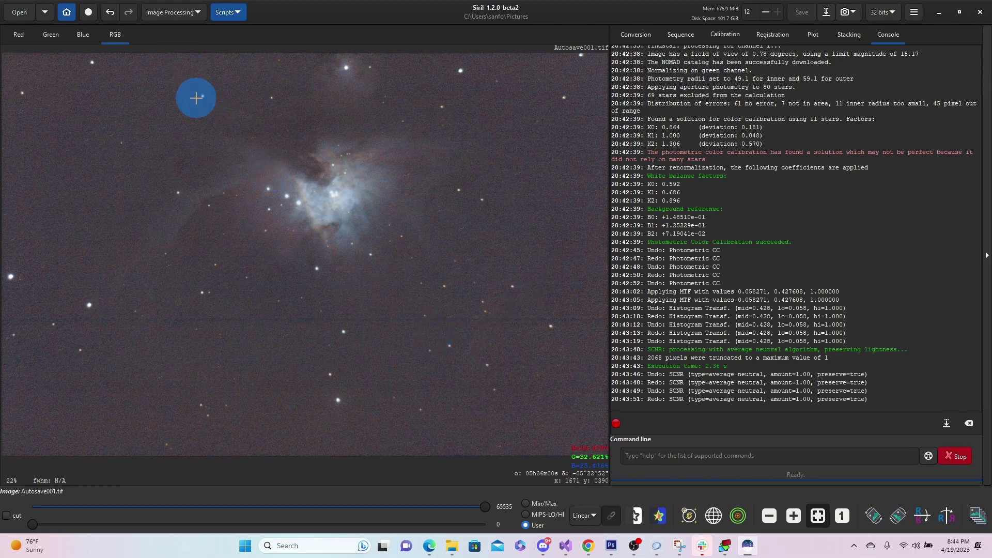
Raise the histogram shadows to 0.125 (midtones 0.5) and apply to darken the sky.
left_click(172, 11)
left_click(169, 75)
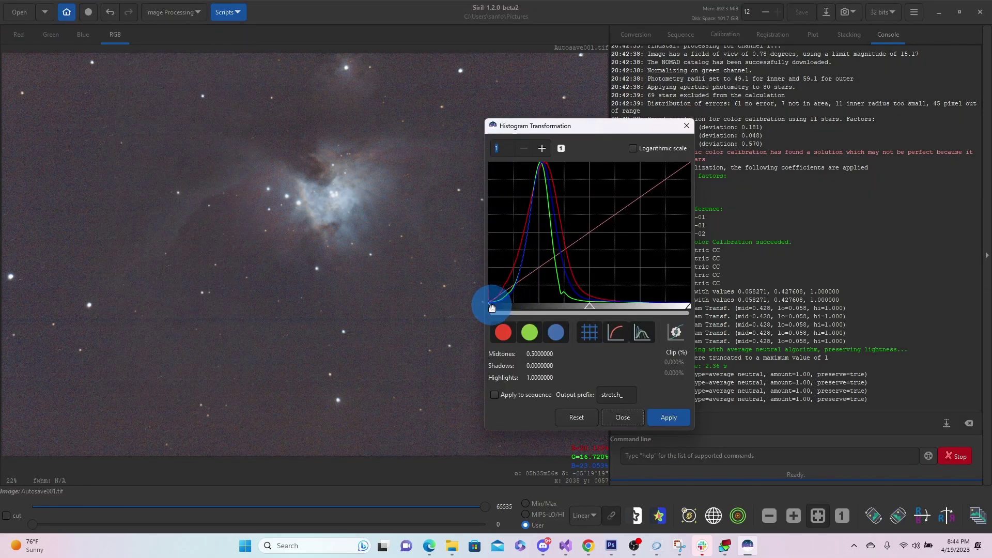
left_click_drag(491, 308, 513, 304)
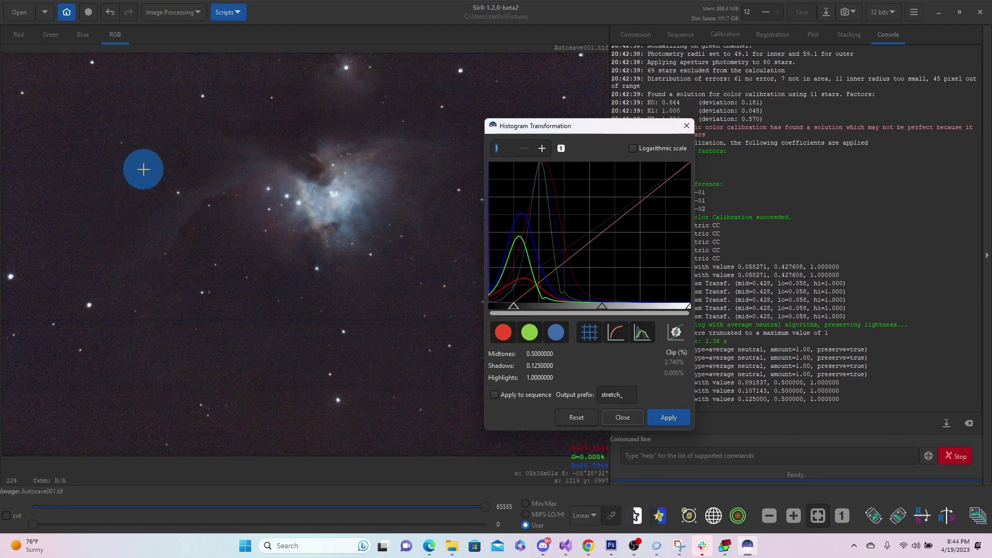
left_click(675, 418)
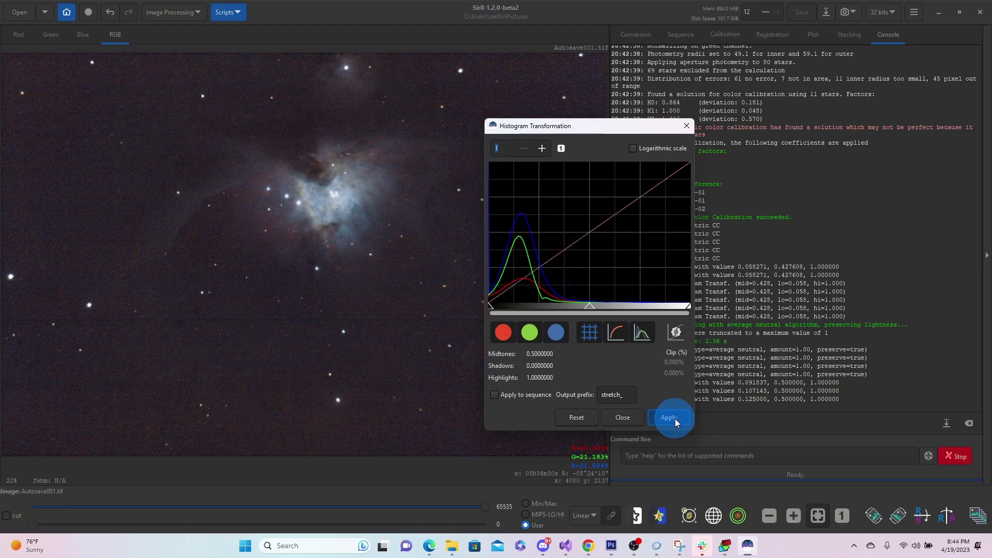
left_click(628, 418)
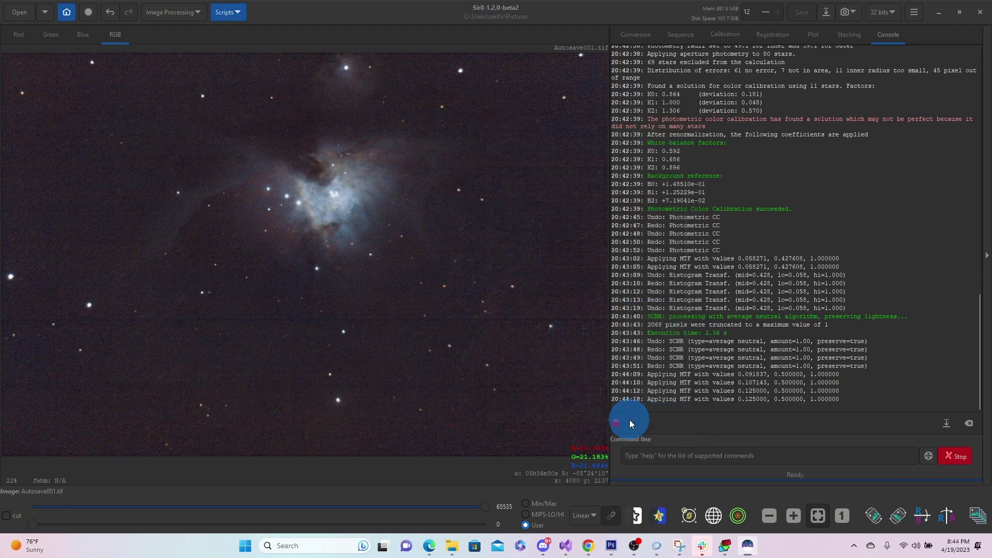